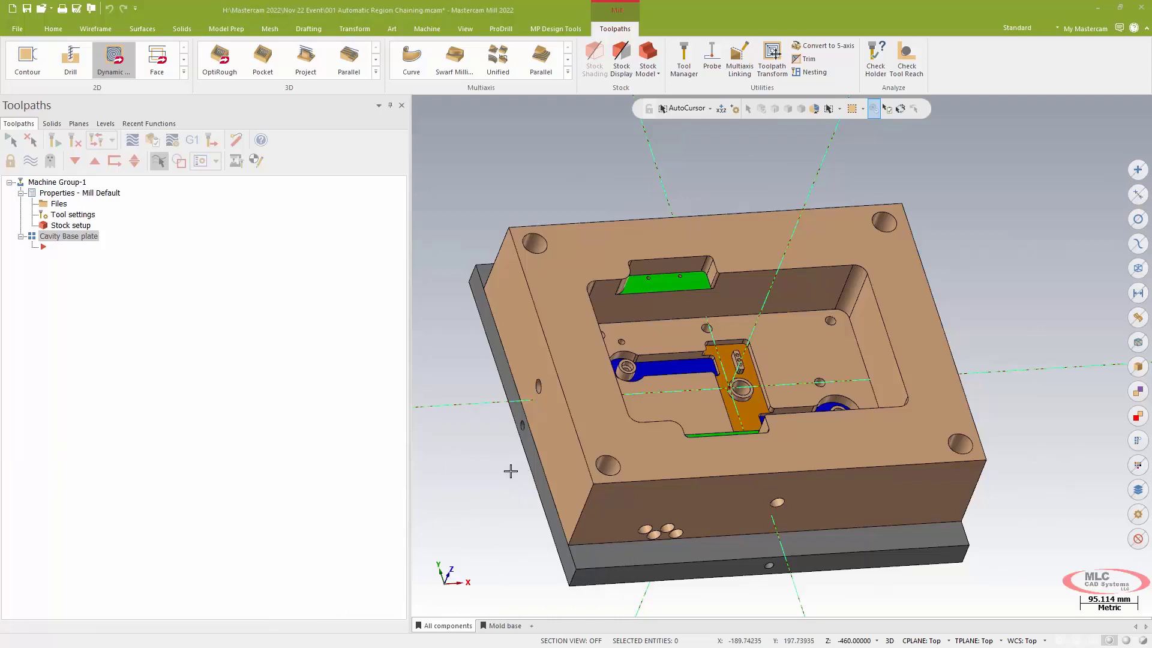
Step: Start a Dynamic Mill toolpath and chain the floor of the blue pocket on the upper-left side as an automatic region
{"action": "scroll", "coordinate": [479, 471], "scroll_direction": "down", "scroll_amount": 2}
{"action": "key", "text": "alt+1"}
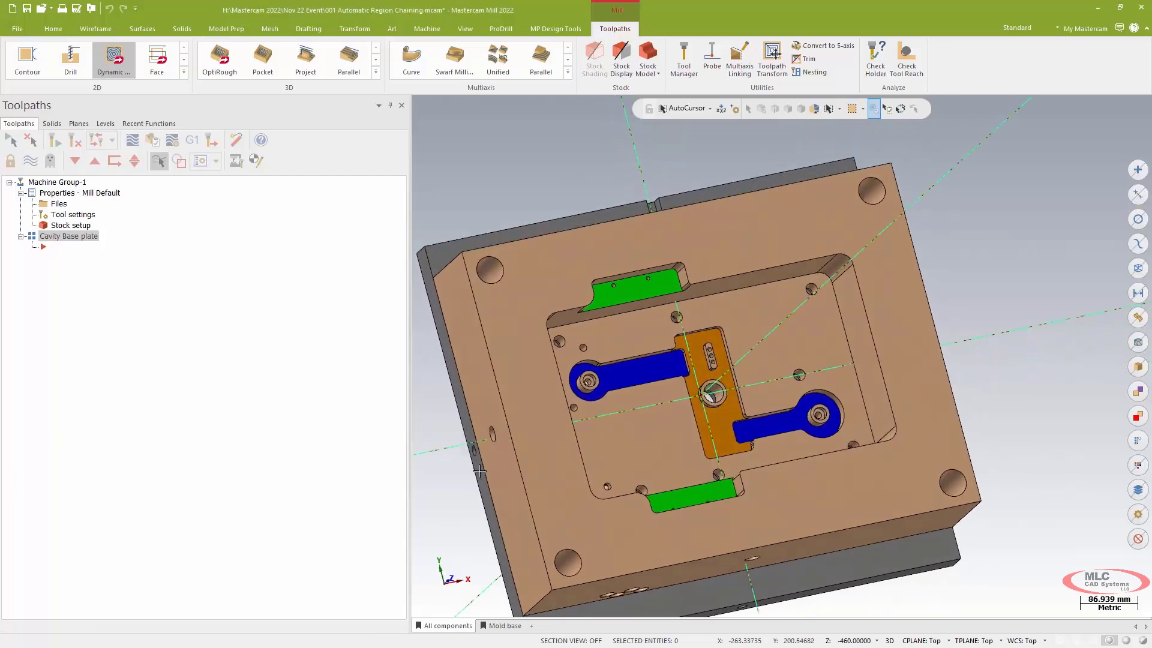
{"action": "scroll", "coordinate": [480, 471], "scroll_direction": "up", "scroll_amount": 4}
{"action": "scroll", "coordinate": [479, 471], "scroll_direction": "up", "scroll_amount": 2}
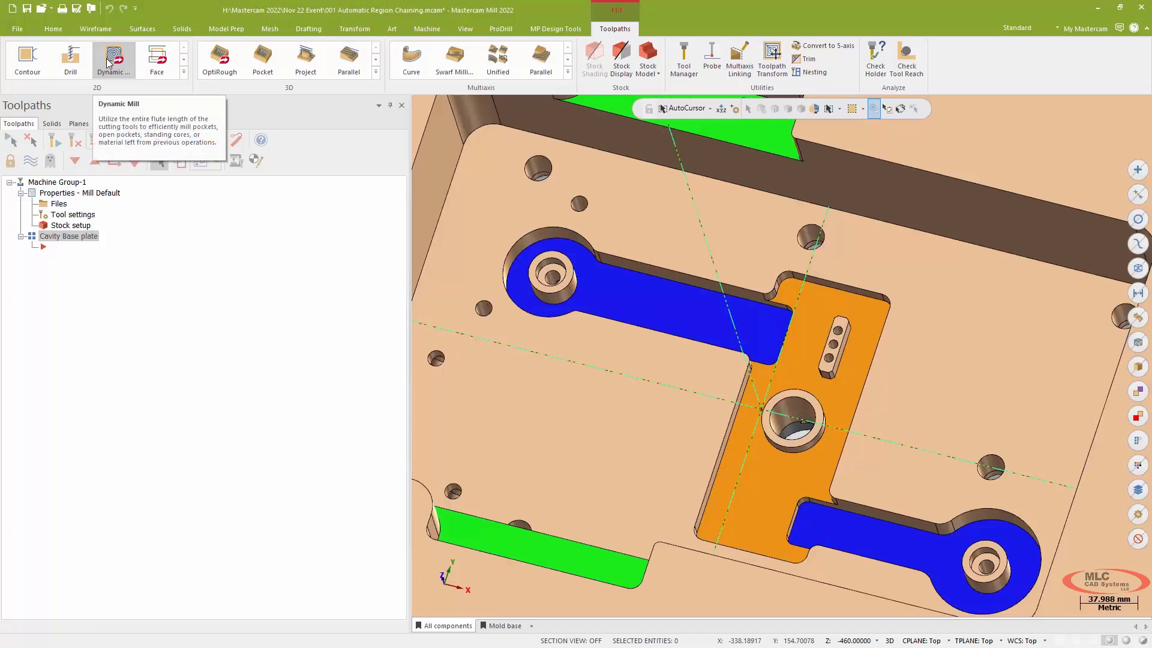
{"action": "left_click", "coordinate": [106, 59]}
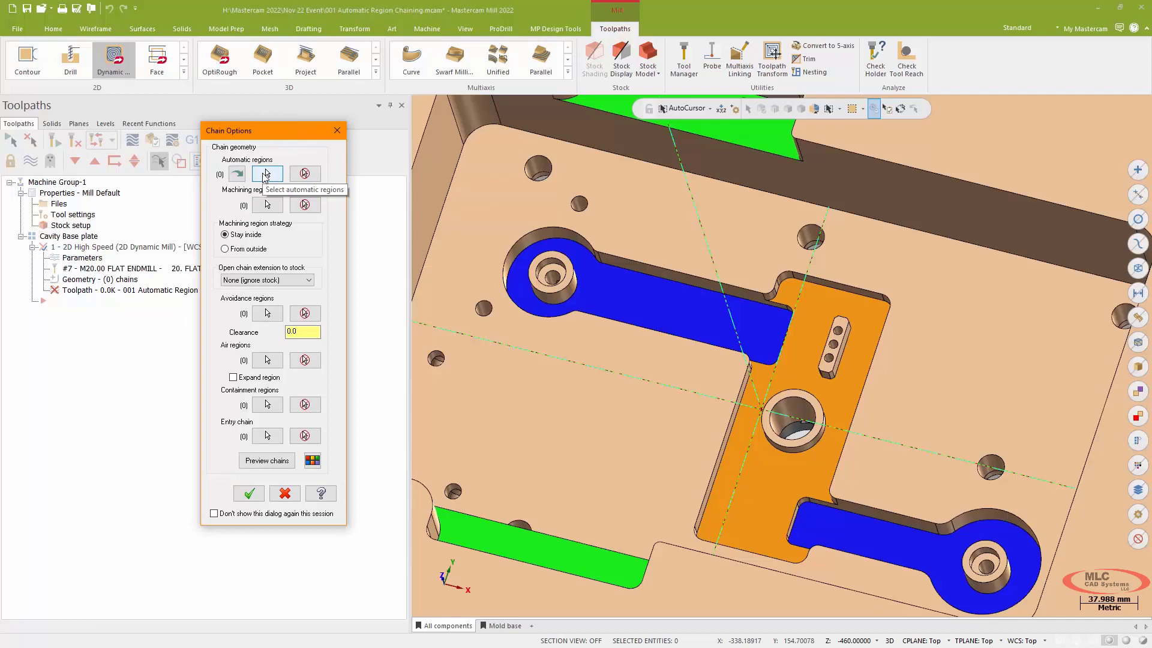
{"action": "left_click", "coordinate": [266, 174]}
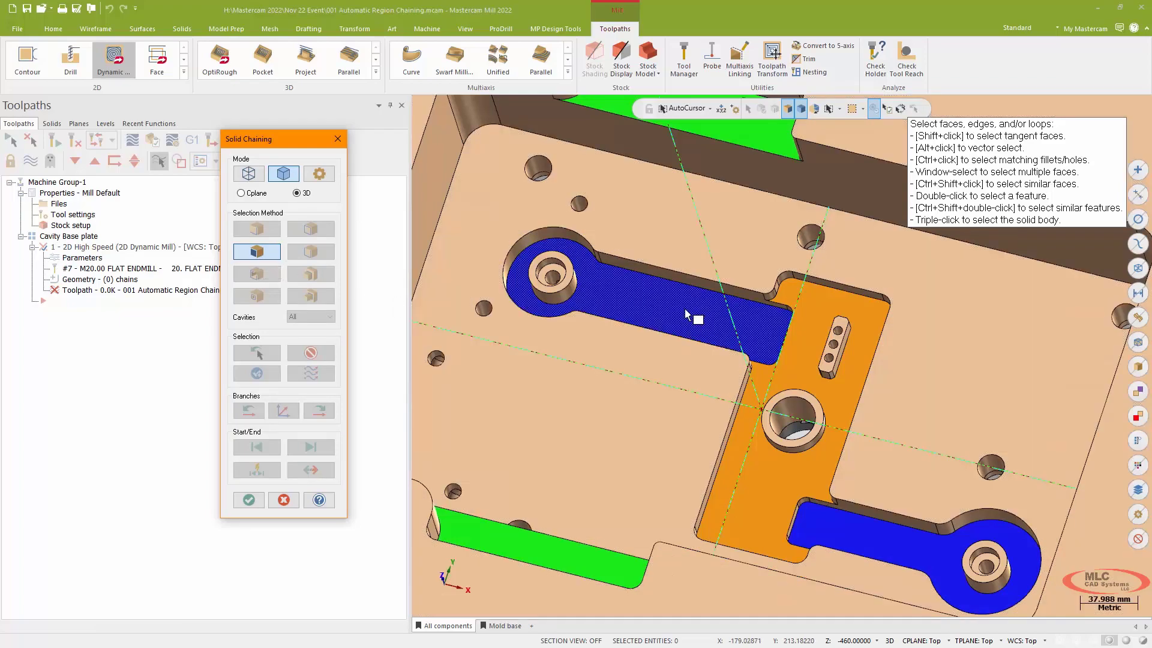
{"action": "left_click", "coordinate": [687, 314]}
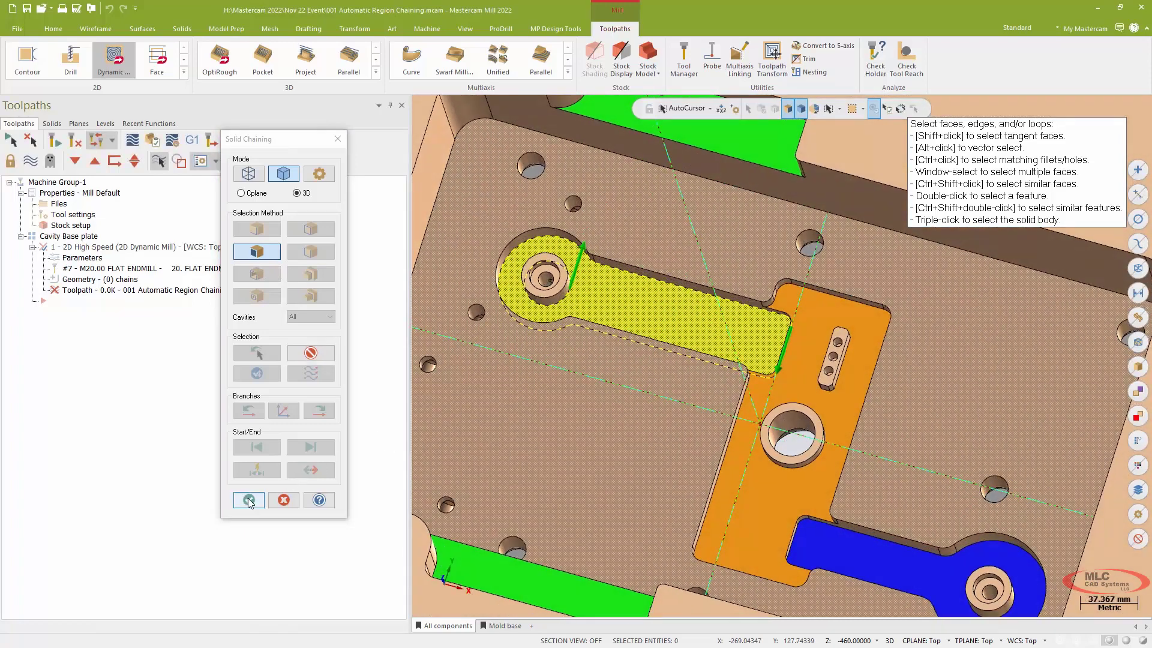
{"action": "left_click", "coordinate": [249, 499]}
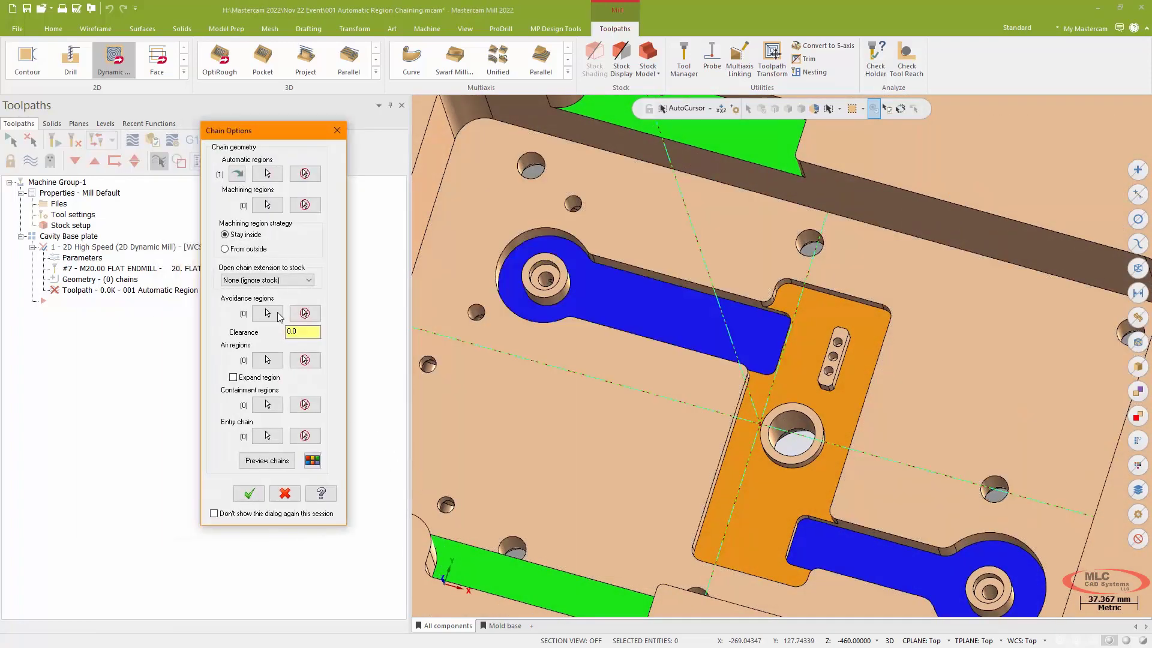
Step: Preview the chains of the blue pocket region and accept the chain options
{"action": "left_click", "coordinate": [268, 461]}
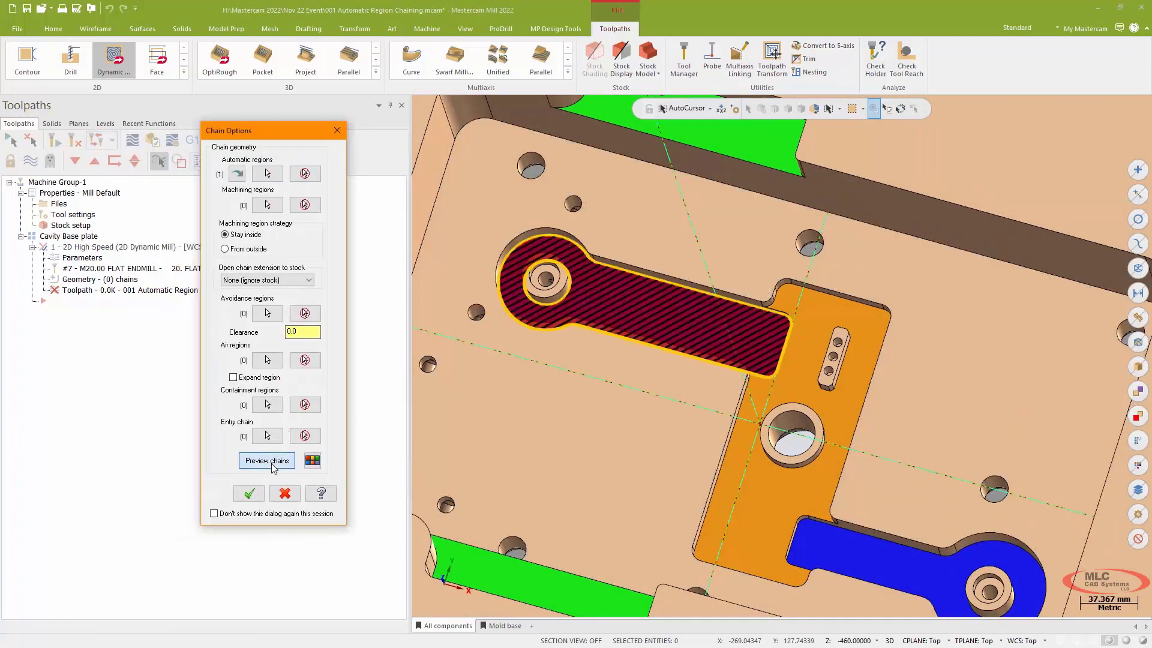
{"action": "scroll", "coordinate": [693, 328], "scroll_direction": "up", "scroll_amount": 2}
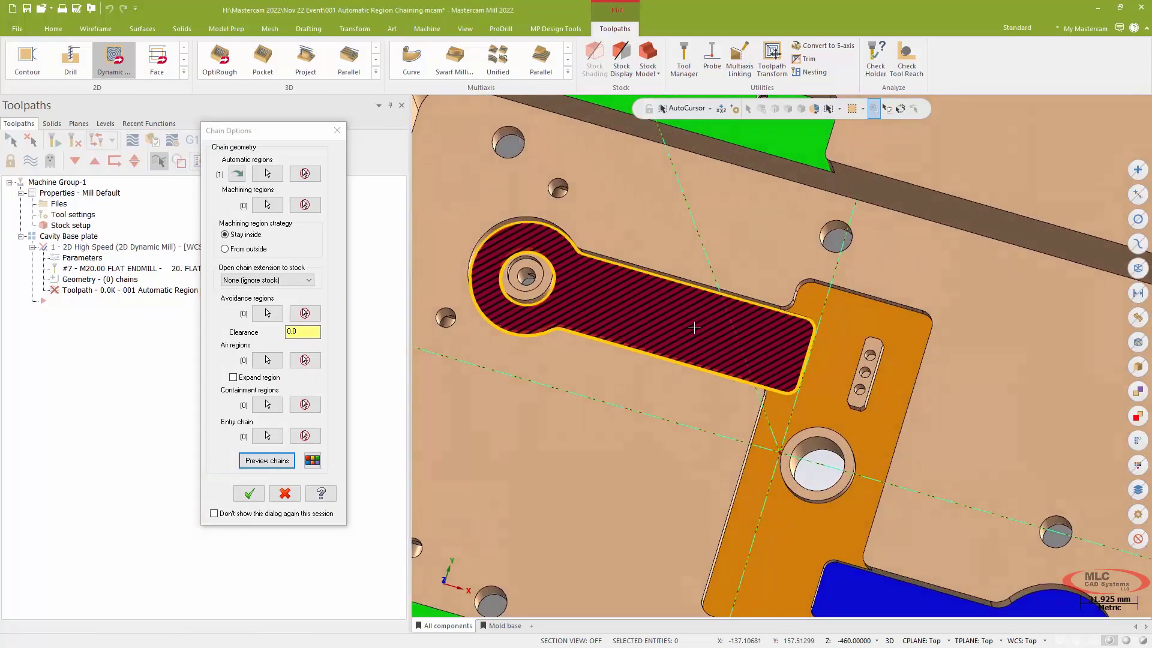
{"action": "middle_click_drag", "start_coordinate": [694, 328], "coordinate": [600, 279]}
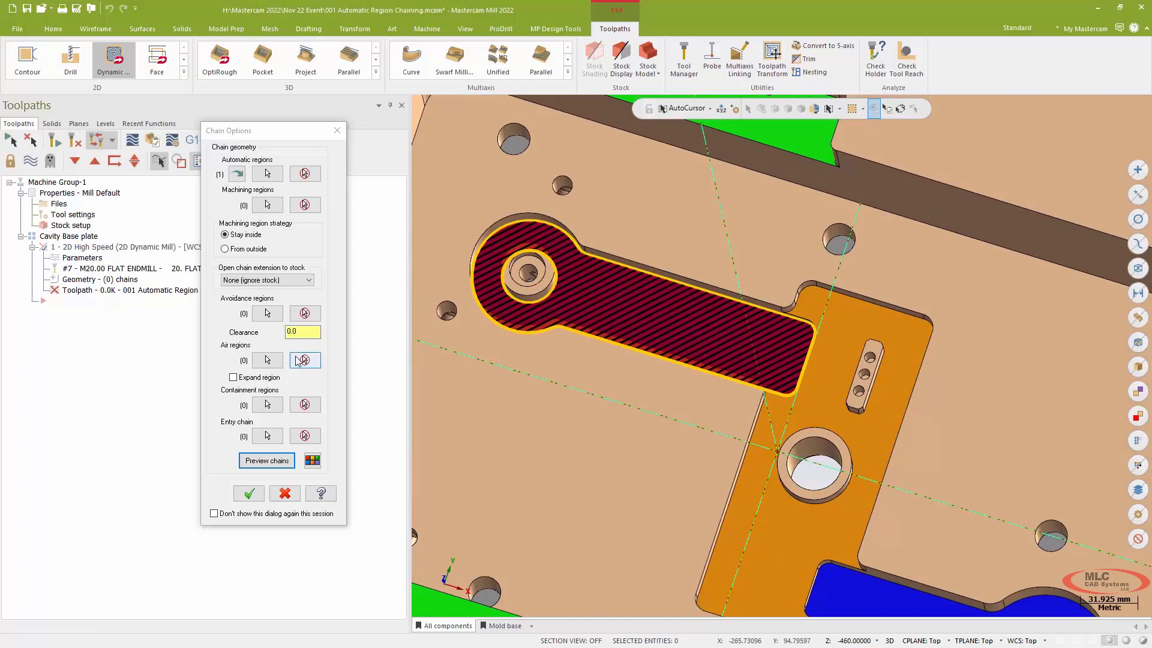
{"action": "left_click", "coordinate": [251, 494]}
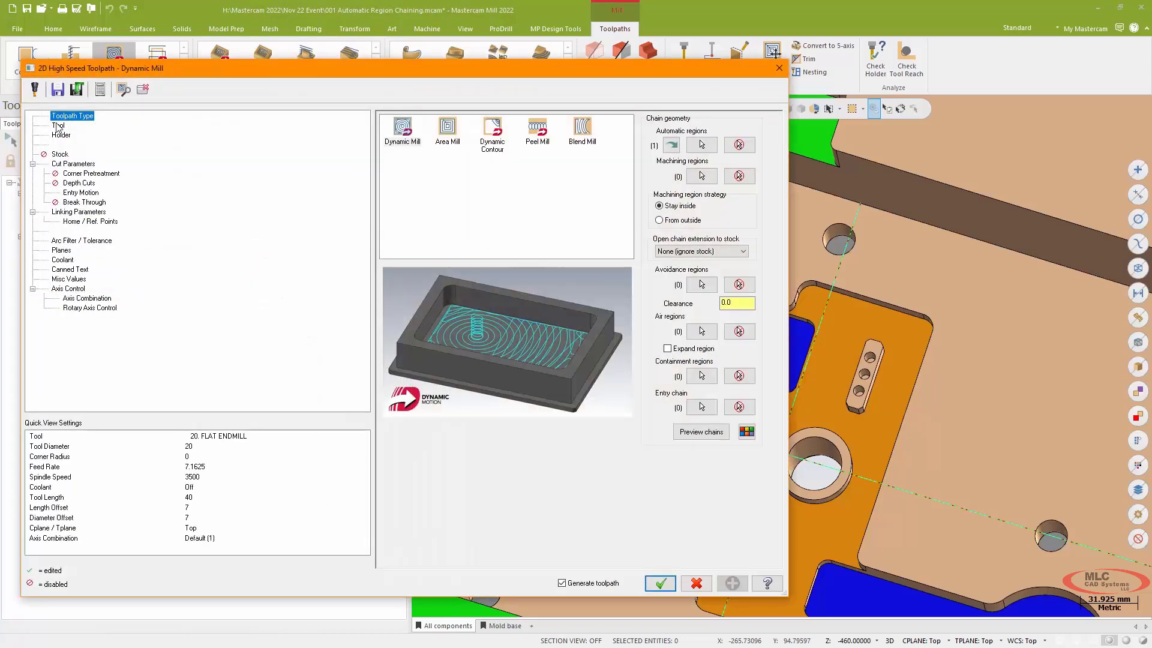
Step: Choose the 10 Bull-Nosed Endmill for the toolpath and set the entry method to Profile
{"action": "left_click", "coordinate": [59, 126]}
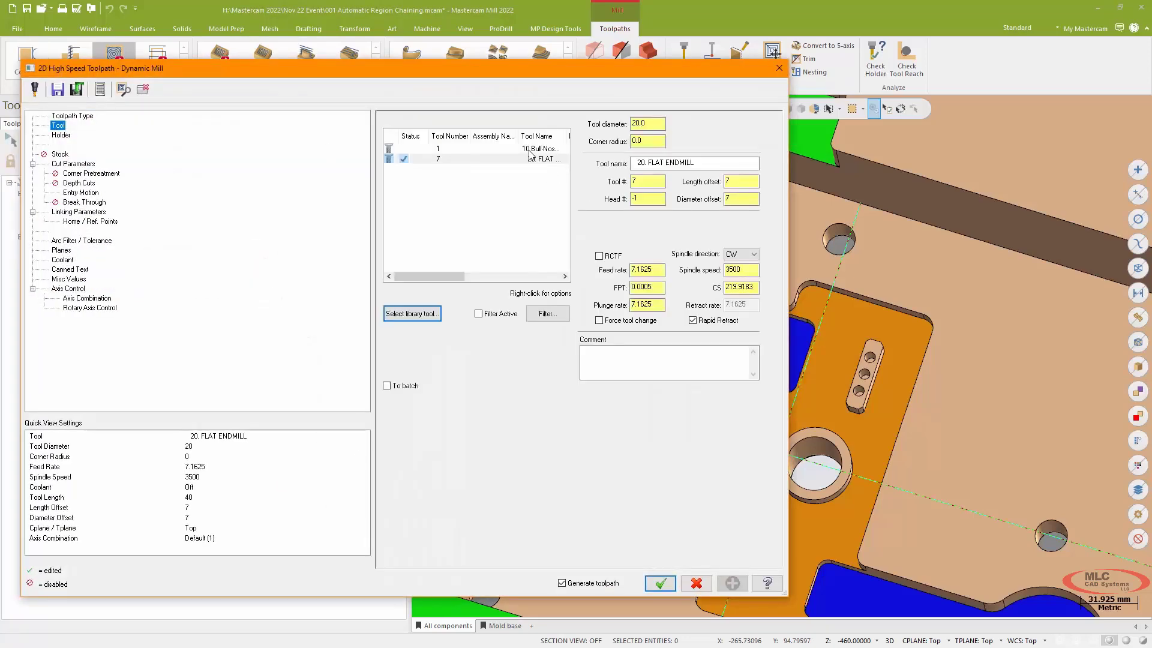
{"action": "left_click", "coordinate": [531, 150]}
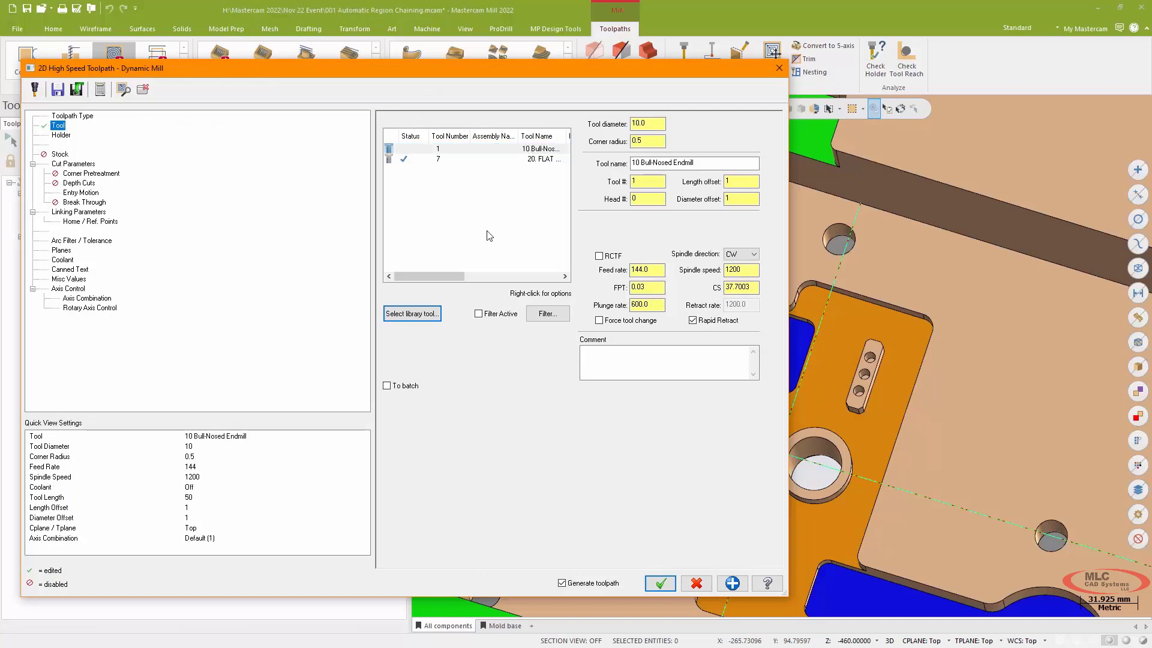
{"action": "left_click", "coordinate": [73, 165]}
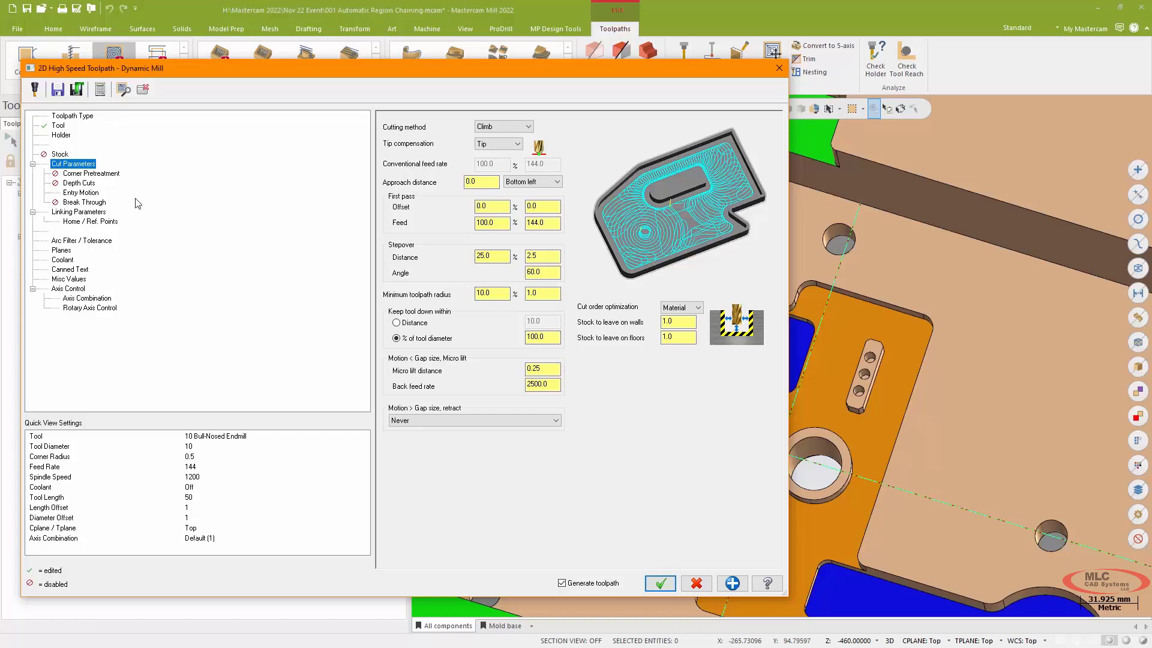
{"action": "left_click", "coordinate": [78, 193]}
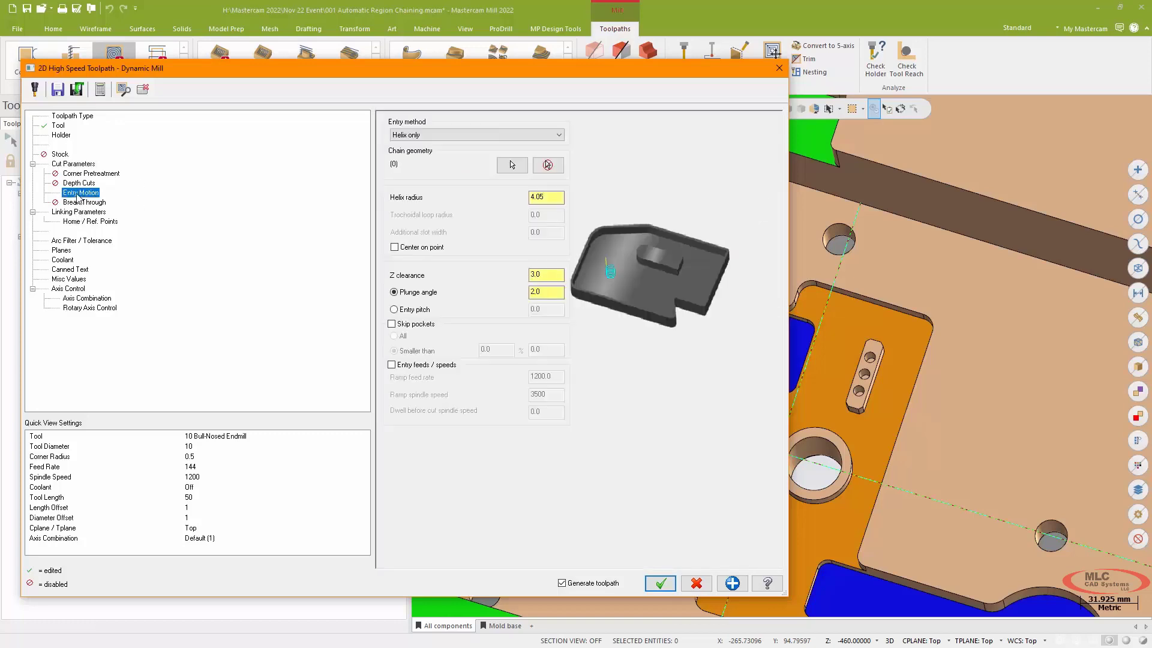
{"action": "left_click", "coordinate": [434, 135]}
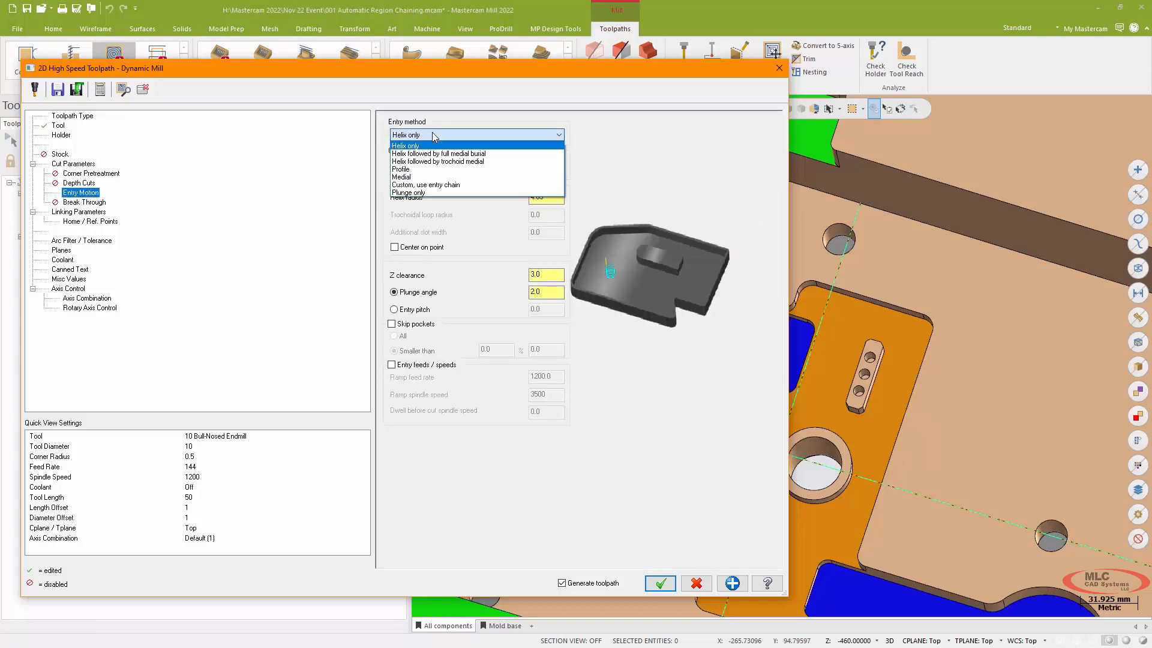
{"action": "left_click", "coordinate": [424, 170]}
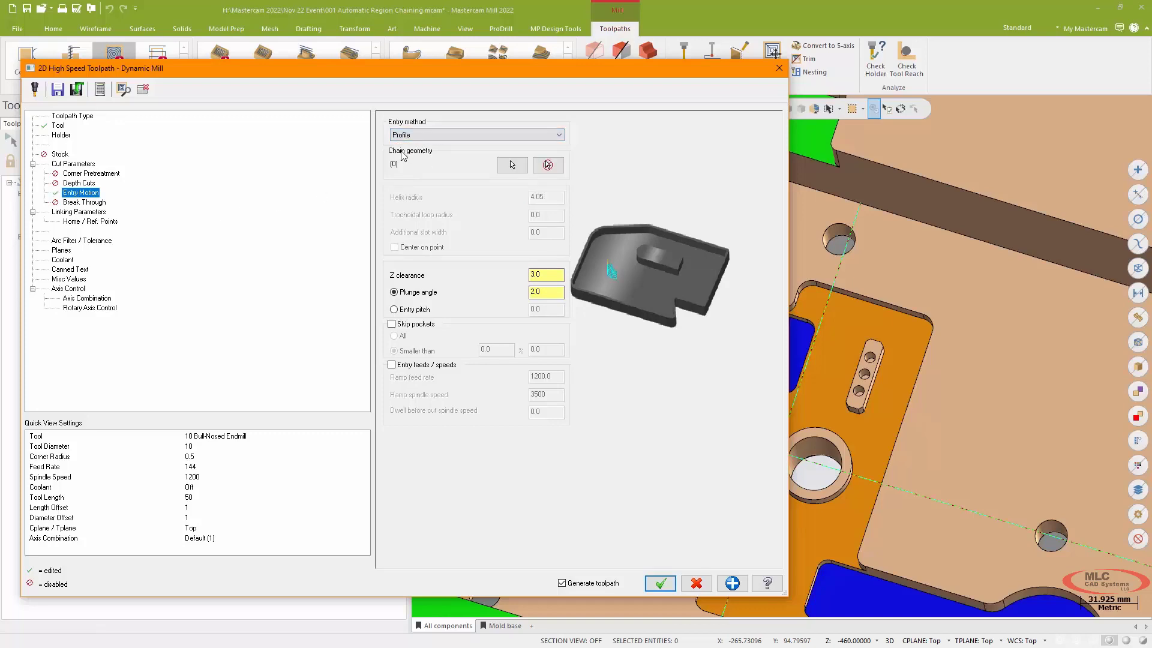
Step: Set the retract height to incremental and take the top of stock from a point on the blue pocket's upper edge
{"action": "left_click", "coordinate": [75, 213]}
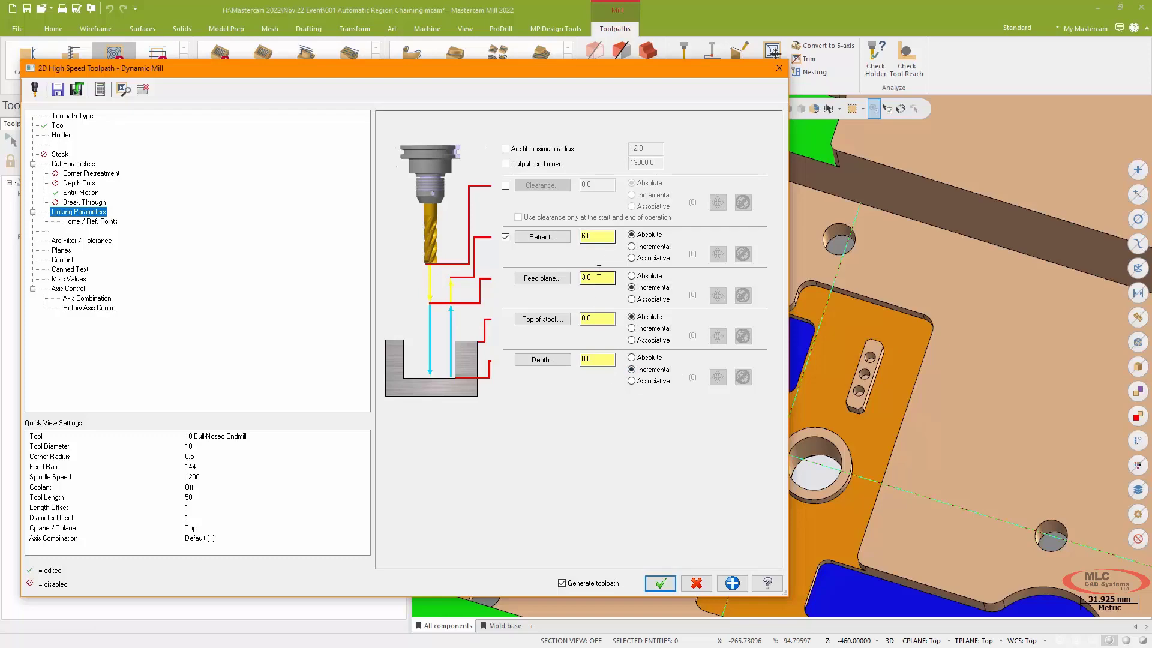
{"action": "left_click", "coordinate": [542, 319]}
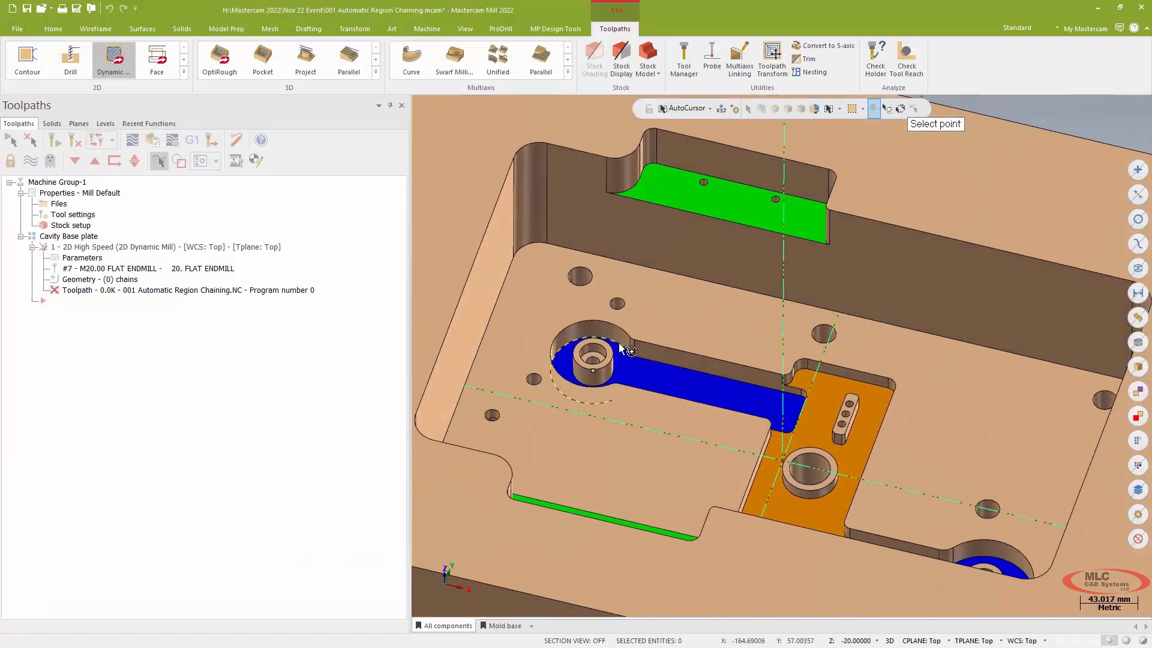
{"action": "left_click", "coordinate": [632, 340]}
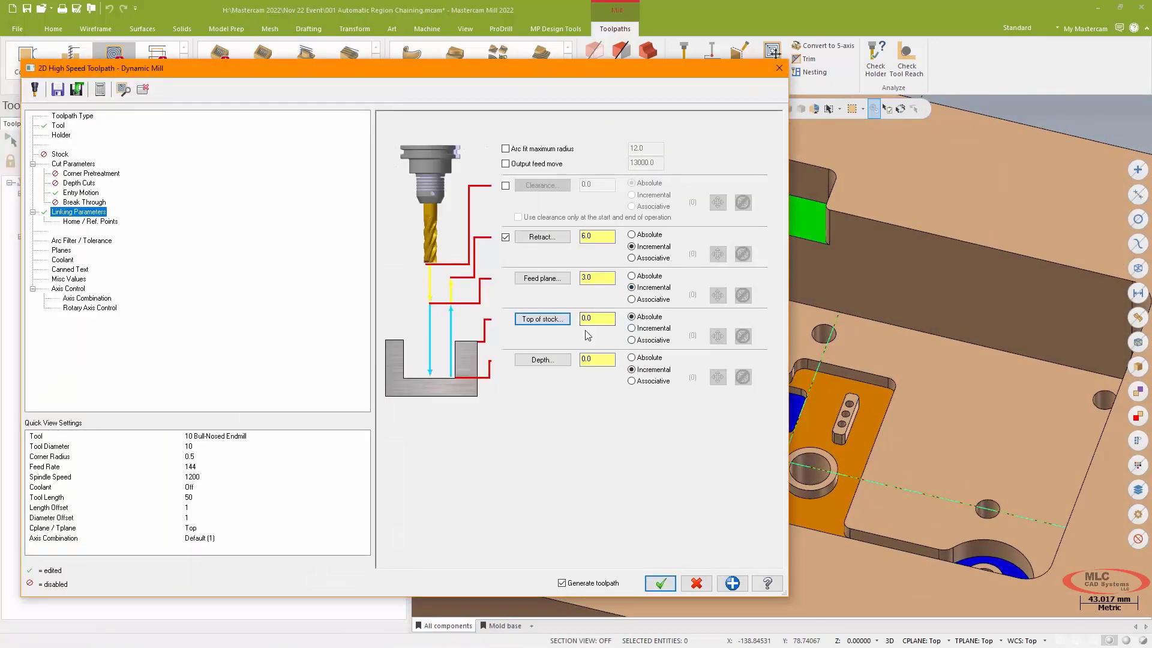
Step: Enable line/arc filtering with arcs in XY, XZ and YZ, set the cut tolerance to 30%, and generate the toolpath
{"action": "left_click", "coordinate": [88, 242]}
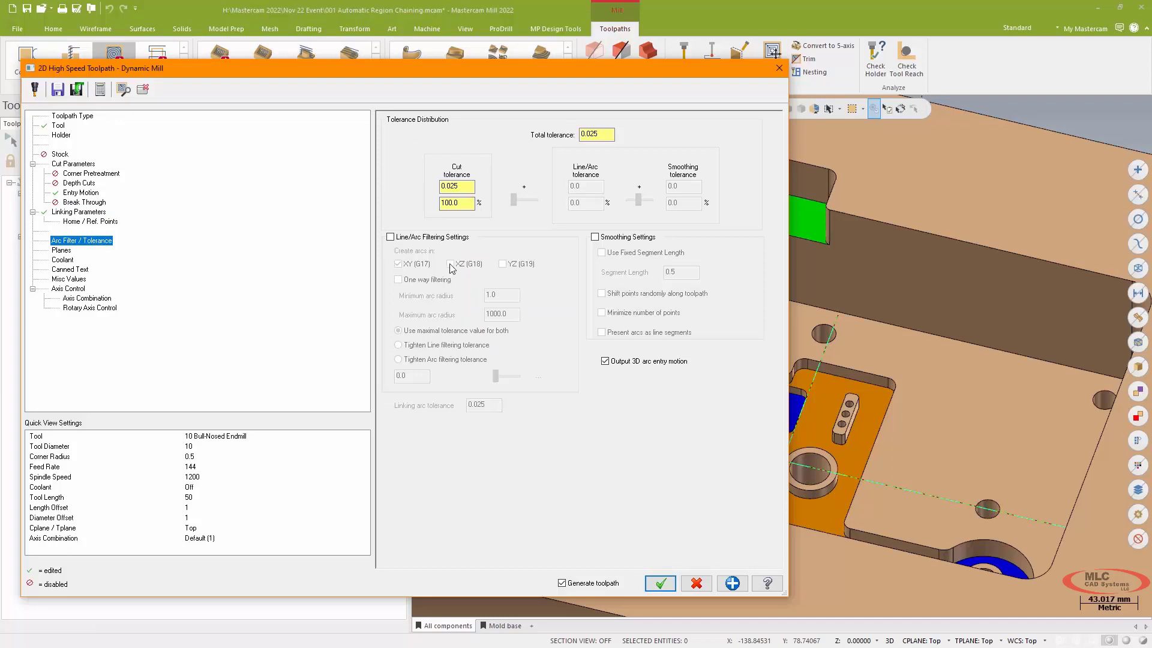
{"action": "left_click", "coordinate": [400, 240]}
{"action": "left_click", "coordinate": [451, 264]}
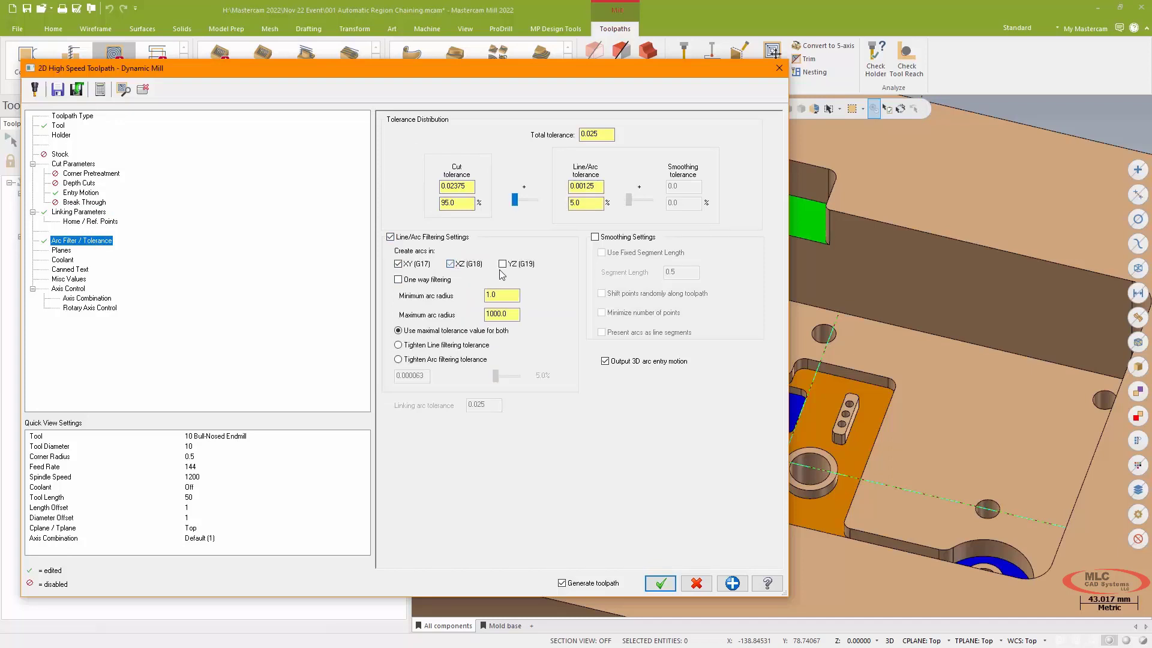
{"action": "left_click", "coordinate": [502, 264]}
{"action": "double_click", "coordinate": [455, 203]}
{"action": "type", "text": "30"}
{"action": "key", "text": "Tab"}
{"action": "left_click", "coordinate": [661, 583]}
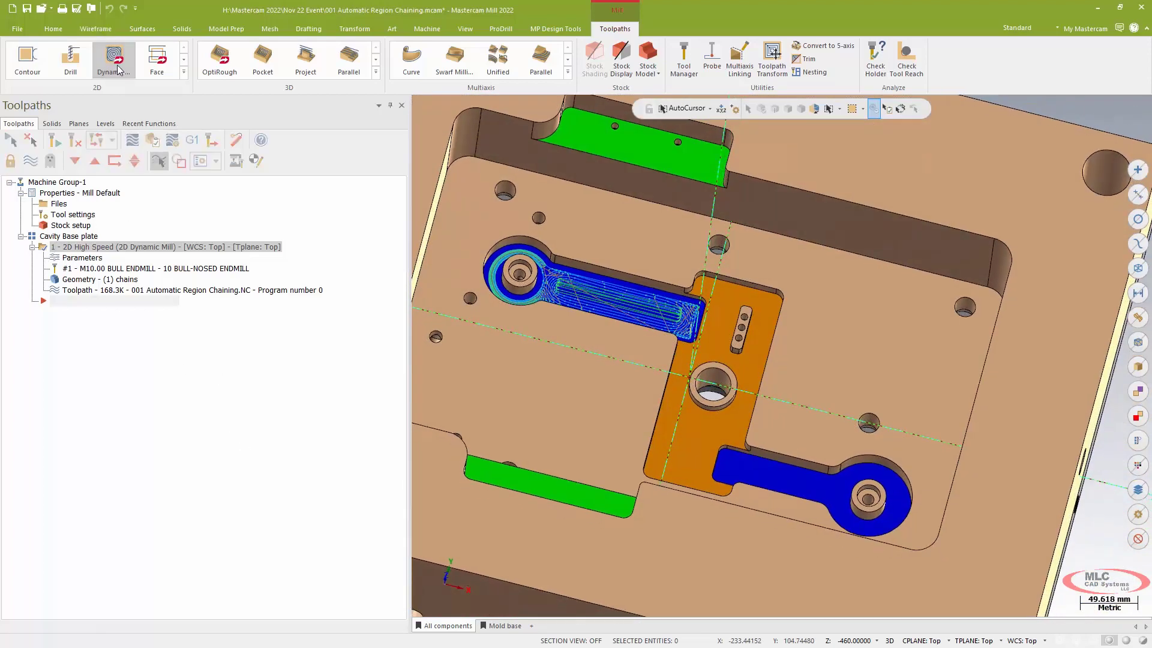
Step: Create a second Dynamic Mill toolpath with the lower-right blue pocket floor as its automatic region
{"action": "left_click", "coordinate": [118, 70]}
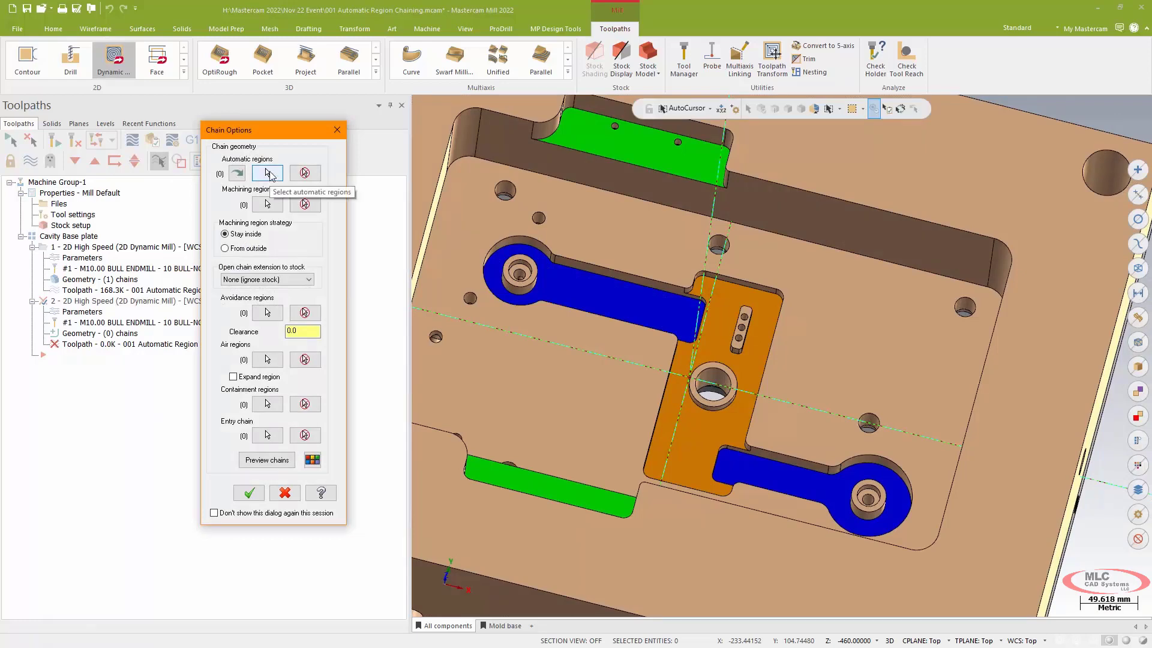
{"action": "left_click", "coordinate": [267, 173]}
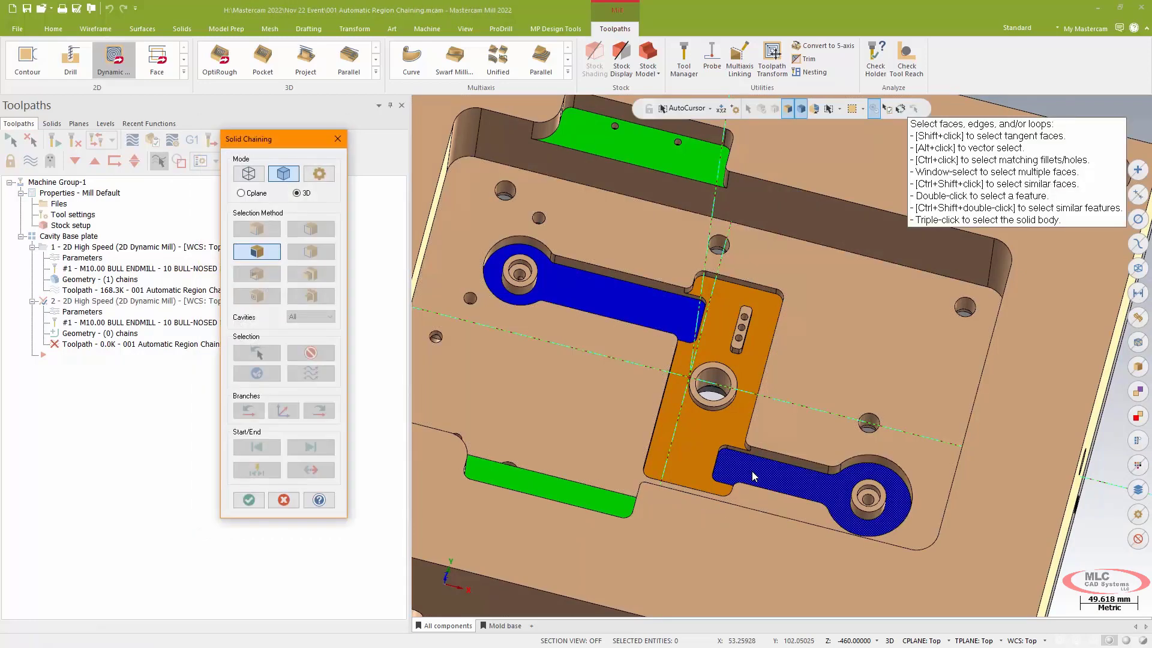
{"action": "left_click", "coordinate": [751, 470]}
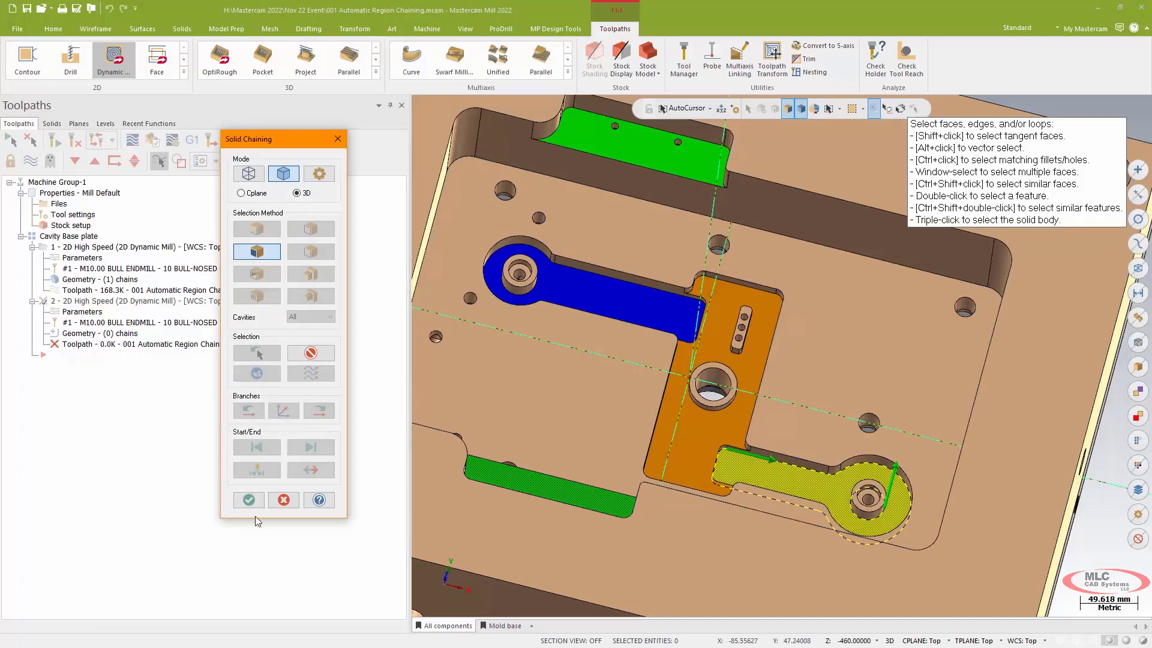
{"action": "left_click", "coordinate": [252, 506]}
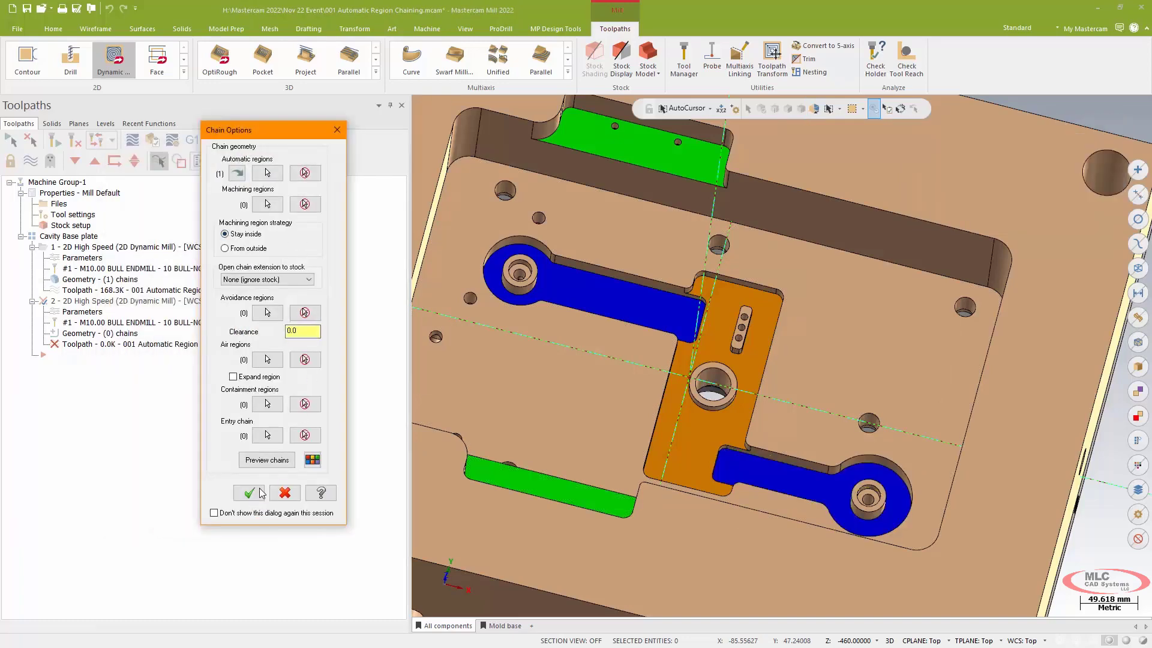
{"action": "left_click", "coordinate": [249, 493]}
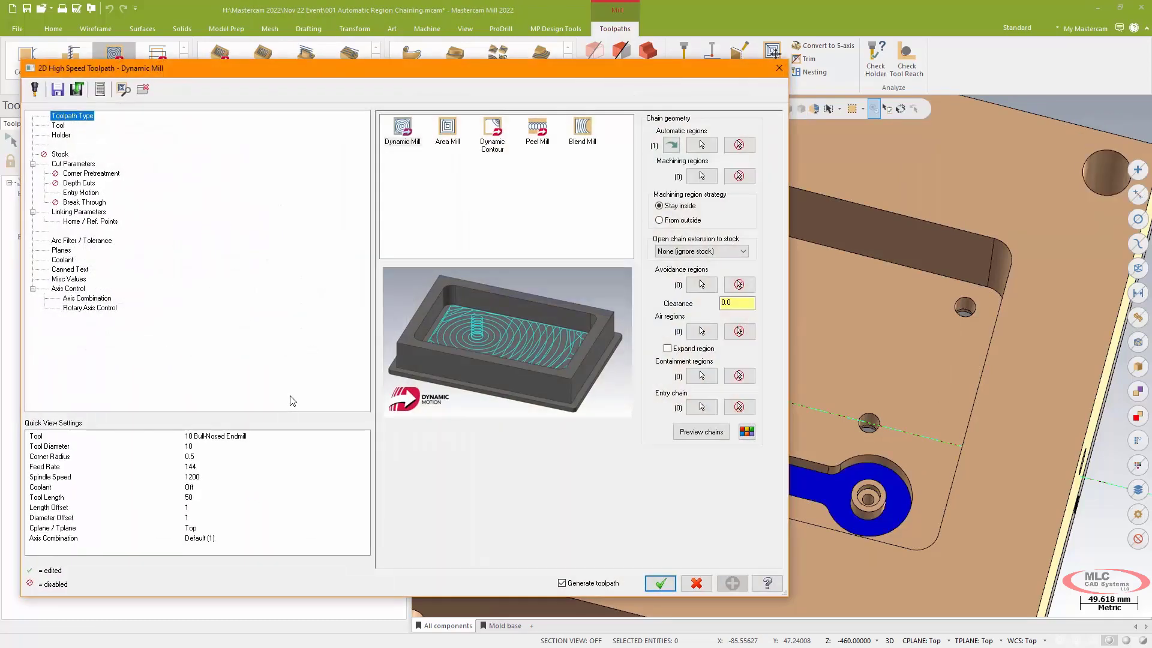
Step: Review the second operation's tool, cut, entry motion, linking and tolerance parameters, and generate its toolpath
{"action": "left_click", "coordinate": [59, 127]}
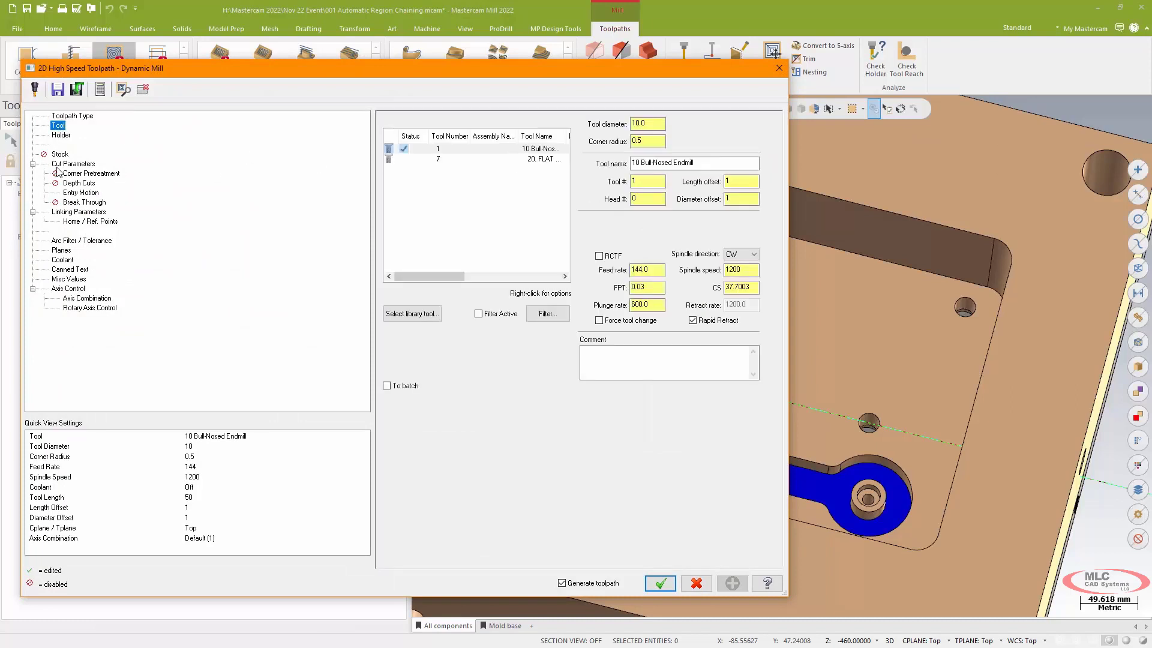
{"action": "left_click", "coordinate": [58, 166]}
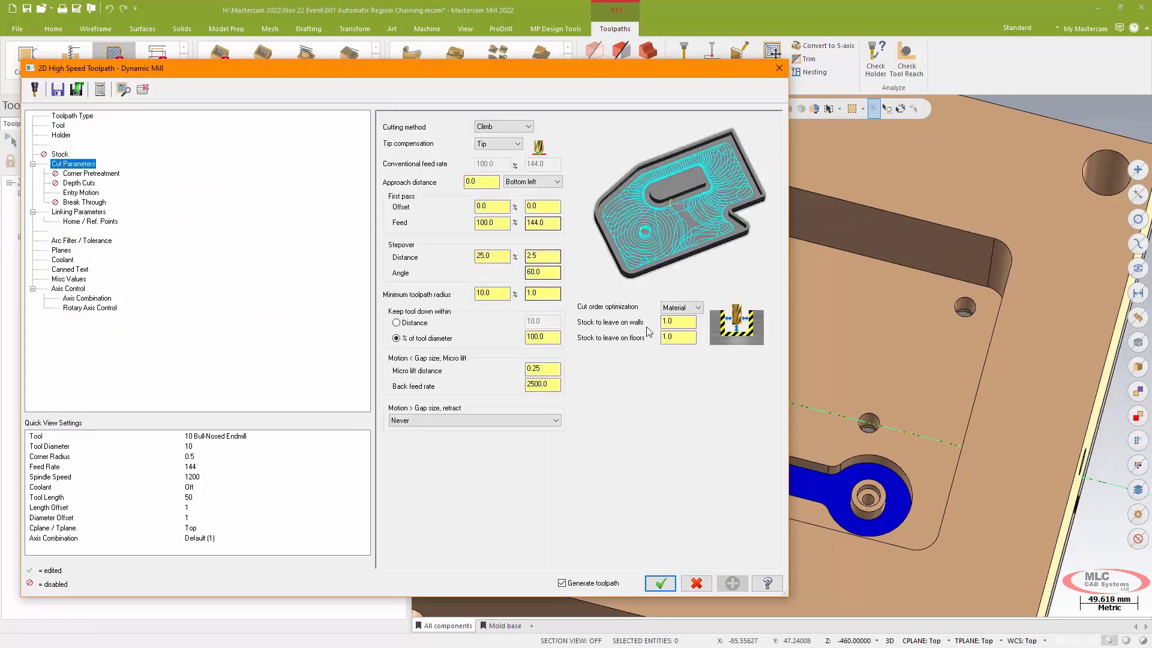
{"action": "left_click", "coordinate": [80, 193]}
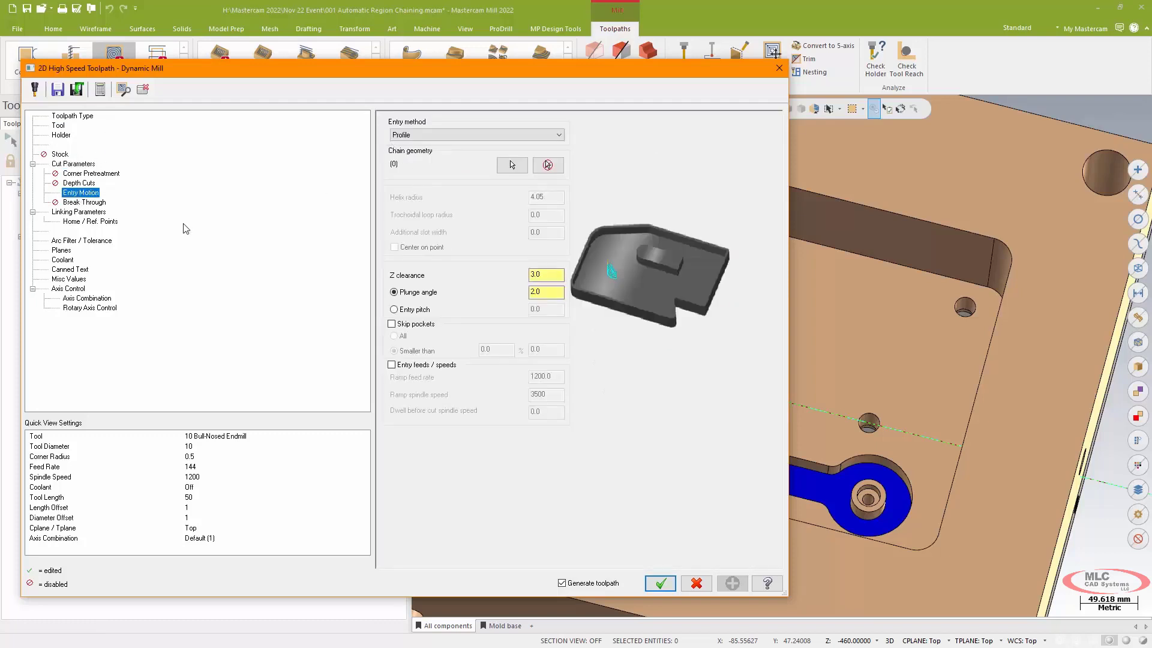
{"action": "left_click", "coordinate": [78, 212]}
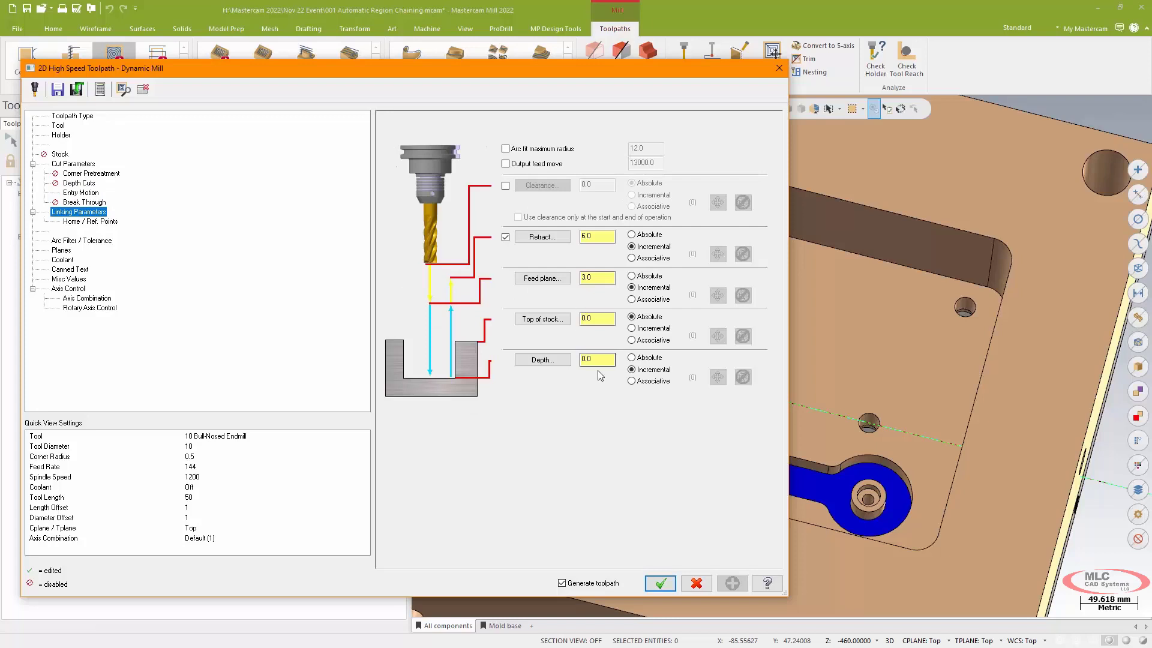
{"action": "left_click", "coordinate": [102, 241]}
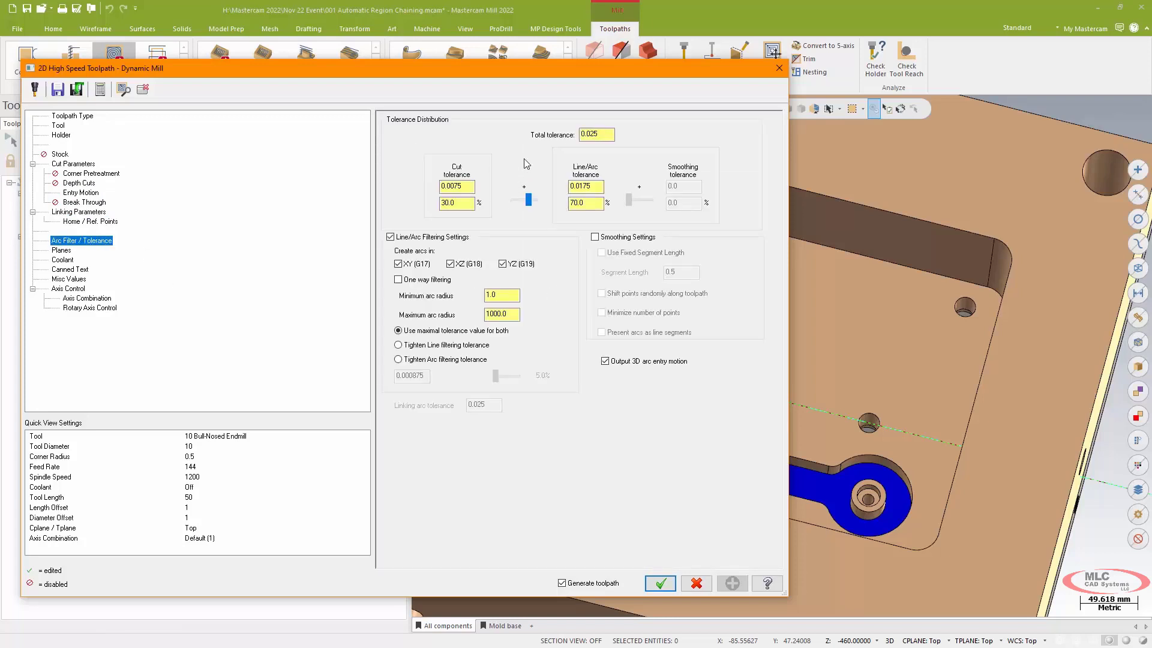
{"action": "left_click", "coordinate": [660, 583]}
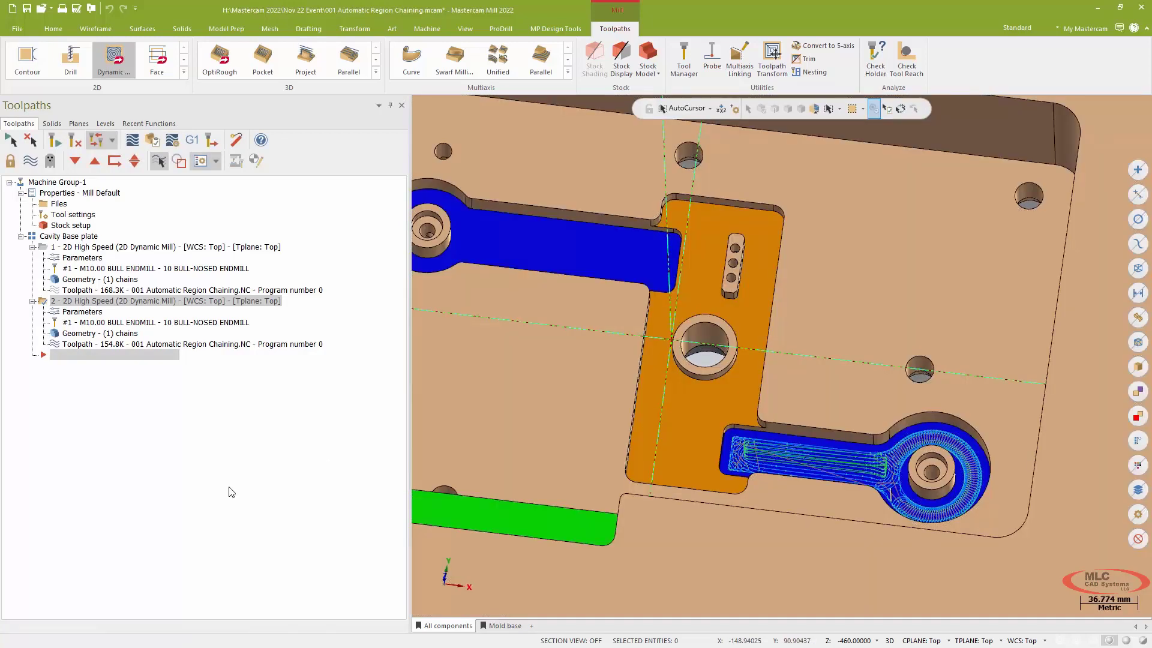
{"action": "middle_click_drag", "start_coordinate": [599, 414], "coordinate": [601, 439]}
{"action": "key", "text": "F1"}
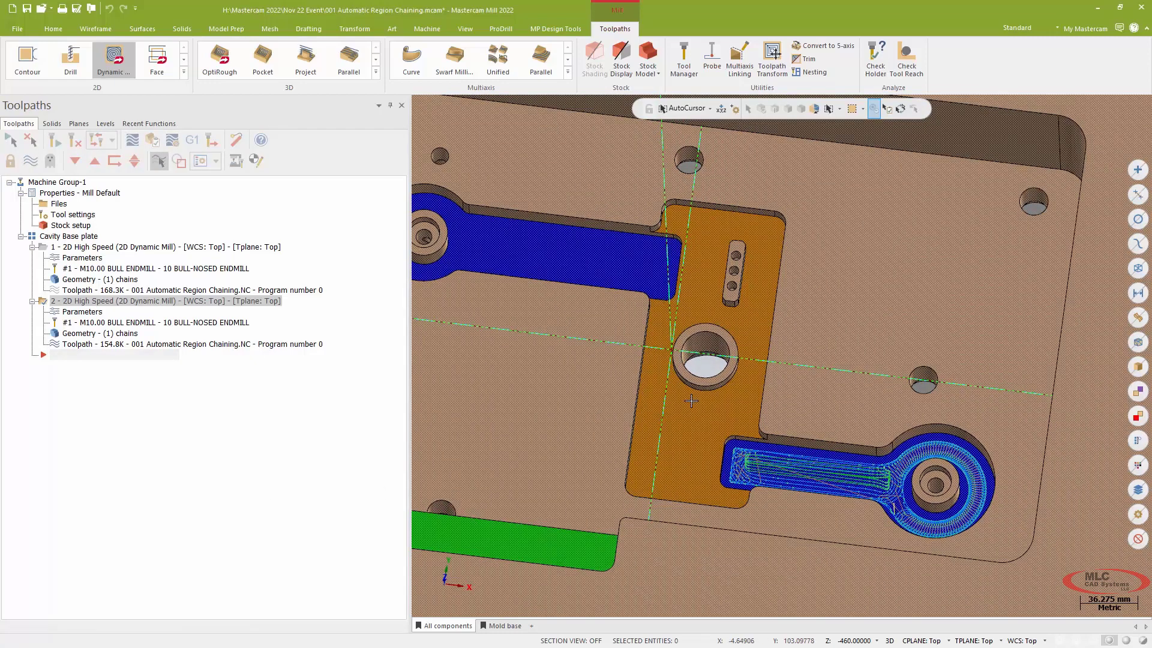
{"action": "key", "text": "Escape"}
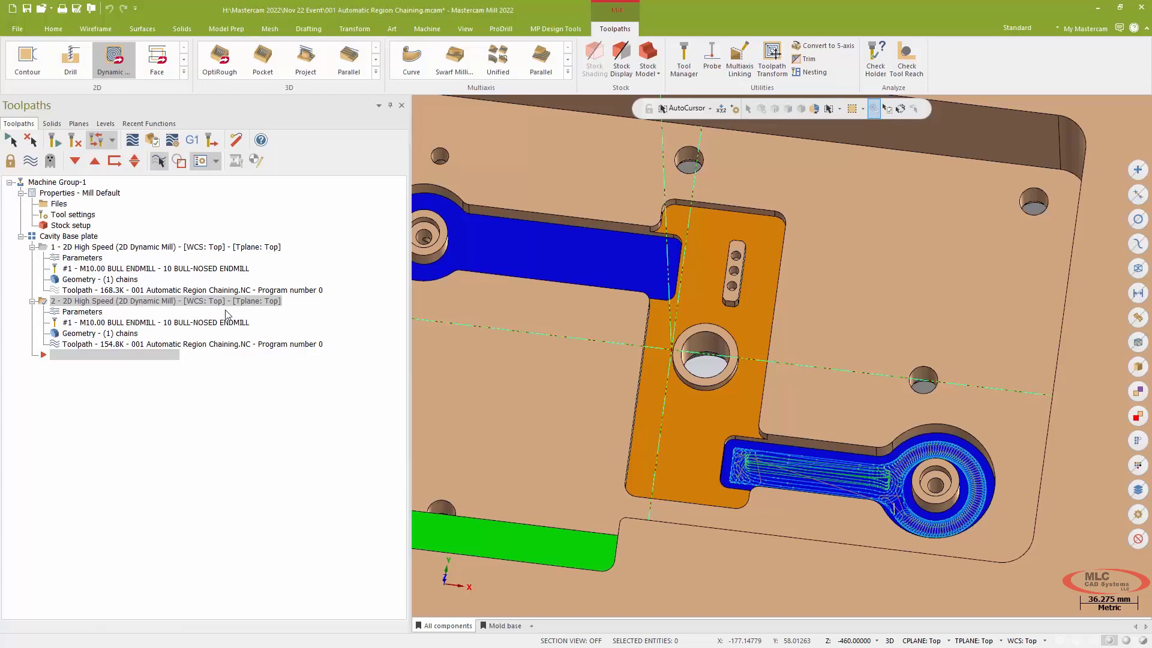
Step: Create a third Dynamic Mill toolpath with the orange central pocket floor as its automatic region, and preview the chains
{"action": "left_click", "coordinate": [120, 62]}
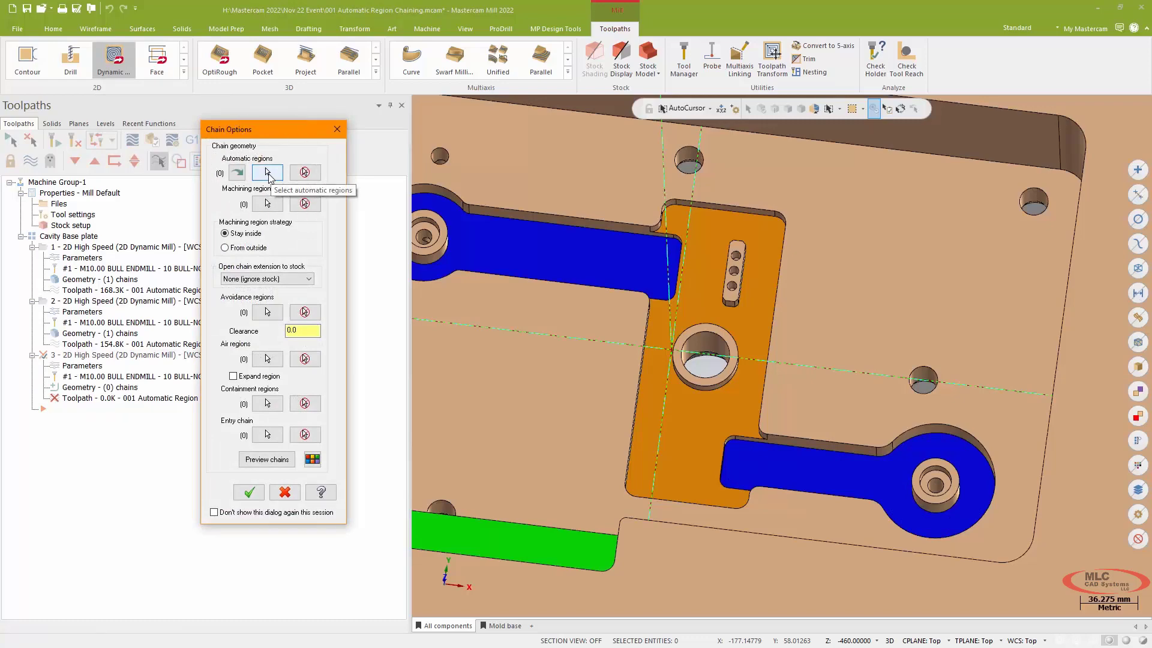
{"action": "left_click", "coordinate": [268, 173]}
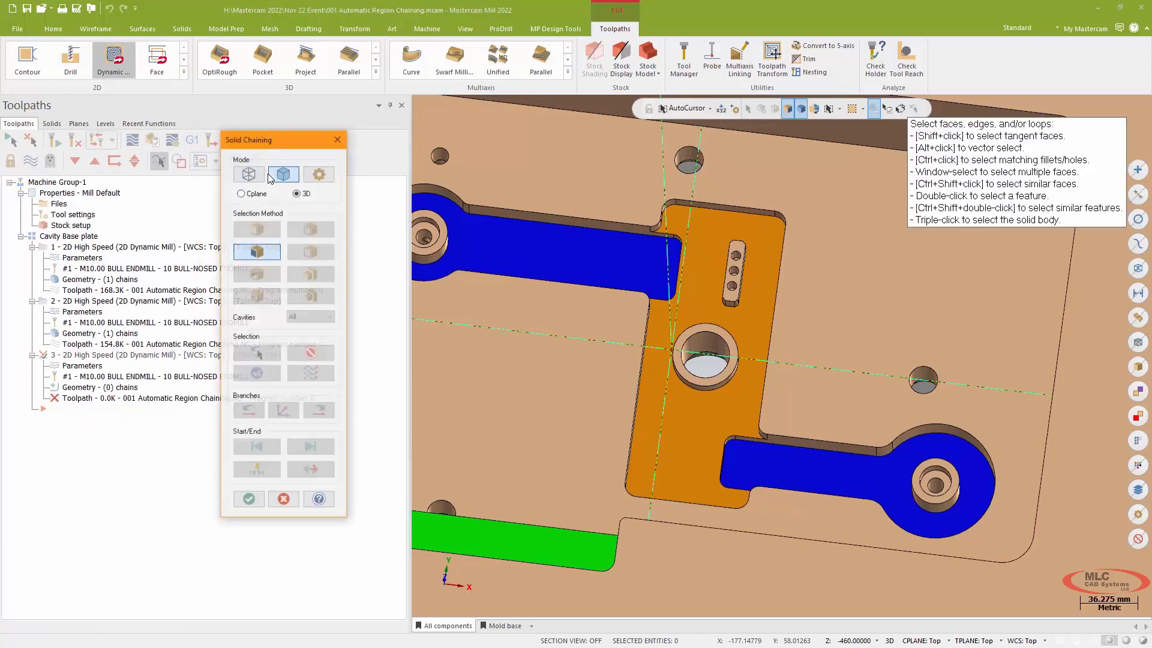
{"action": "left_click", "coordinate": [658, 413]}
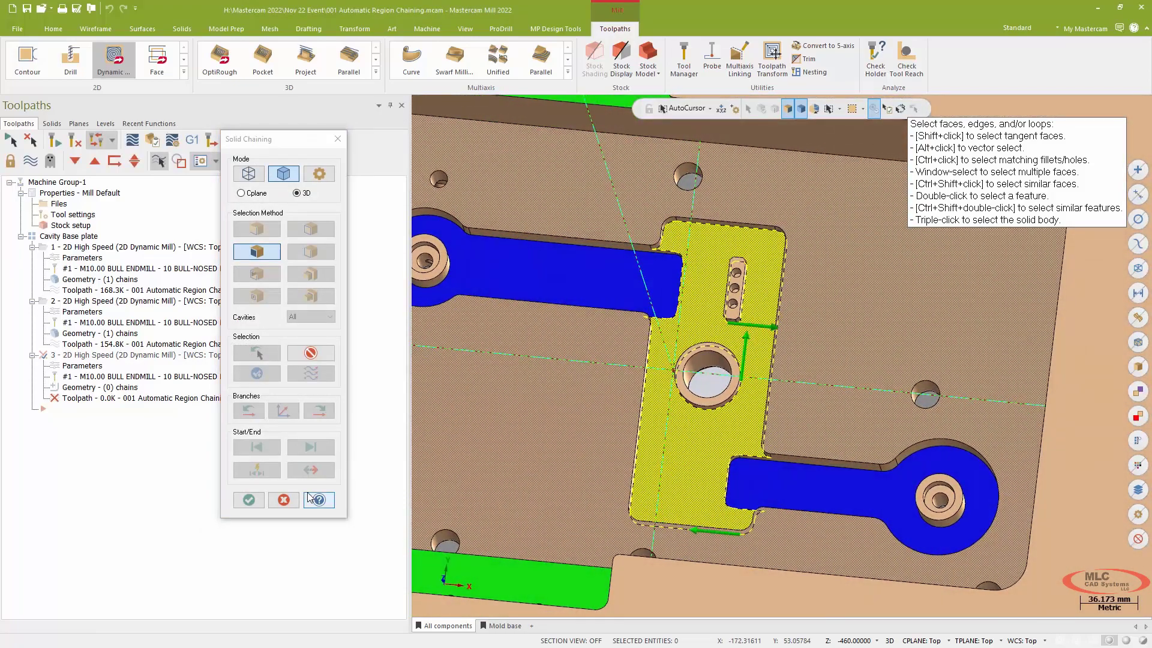
{"action": "left_click", "coordinate": [249, 500]}
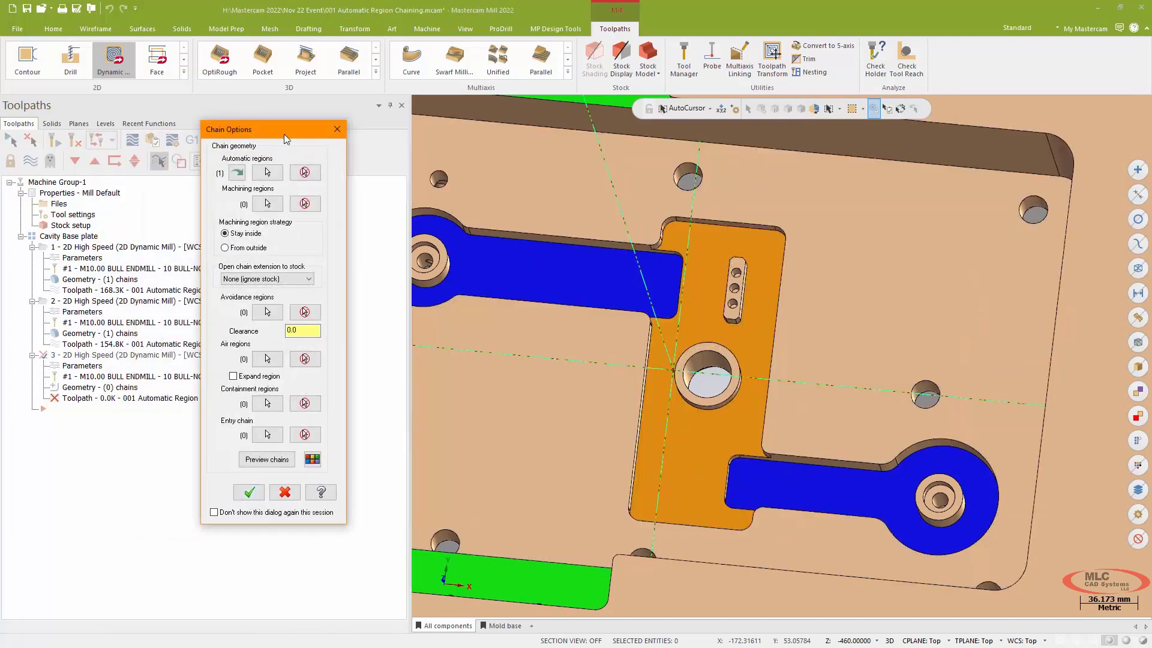
{"action": "left_click", "coordinate": [267, 458]}
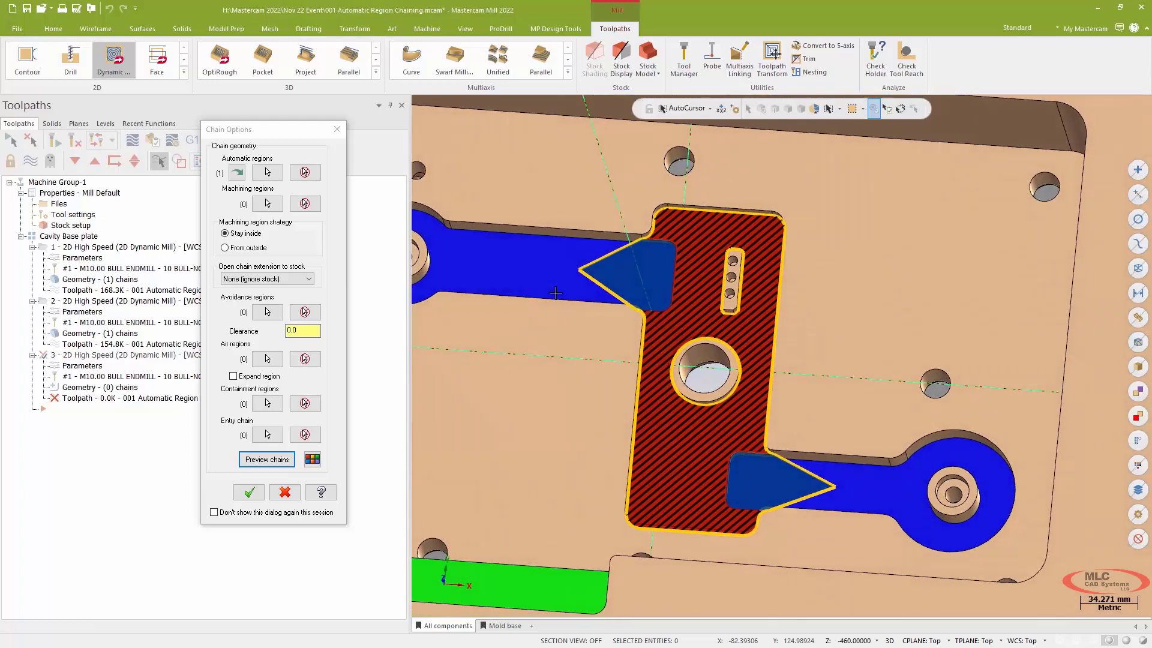
{"action": "left_click", "coordinate": [250, 493]}
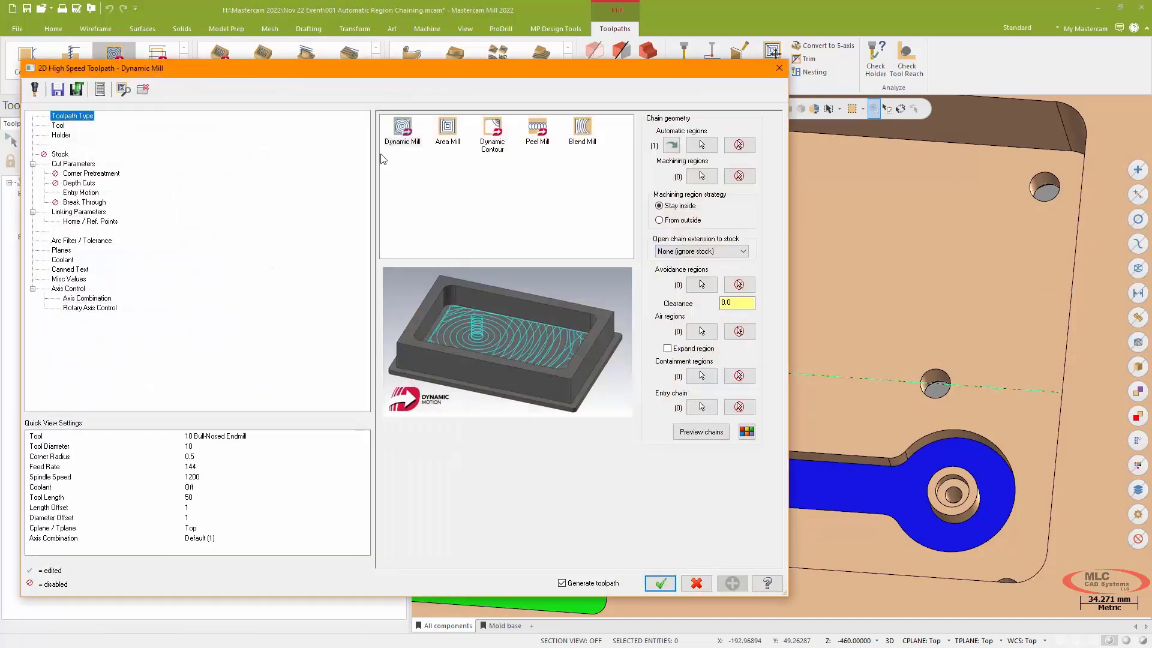
Step: Review the orange pocket operation's tool, cut, entry motion, linking and tolerance parameters, and generate its toolpath
{"action": "left_click_drag", "start_coordinate": [343, 68], "coordinate": [369, 57]}
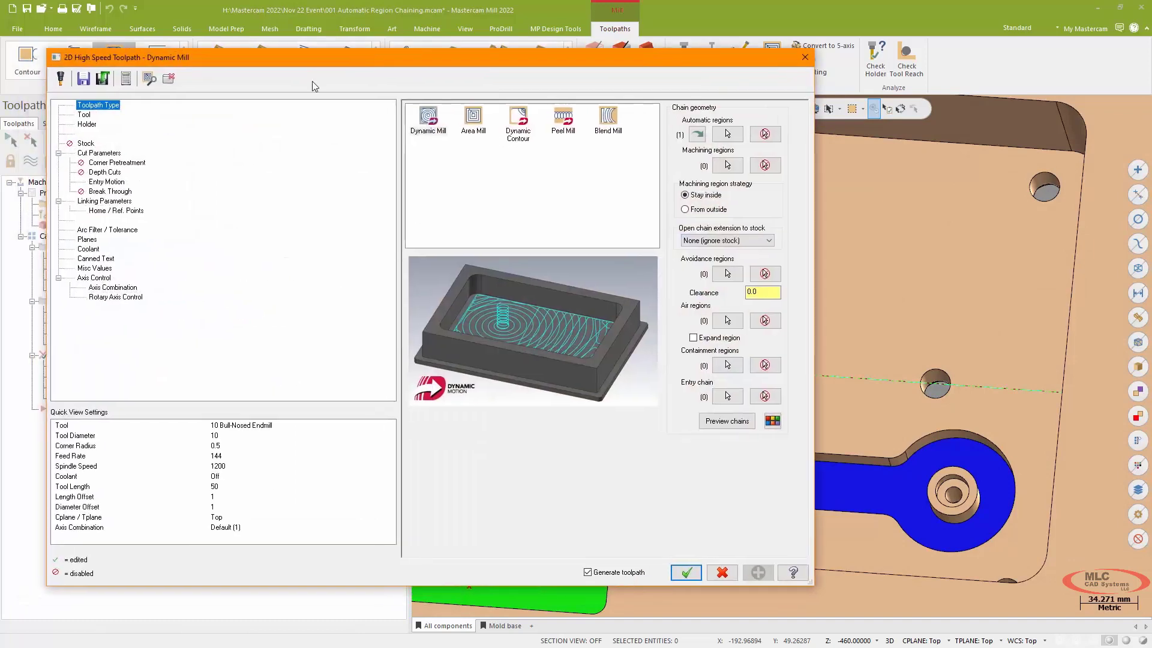
{"action": "left_click", "coordinate": [84, 114]}
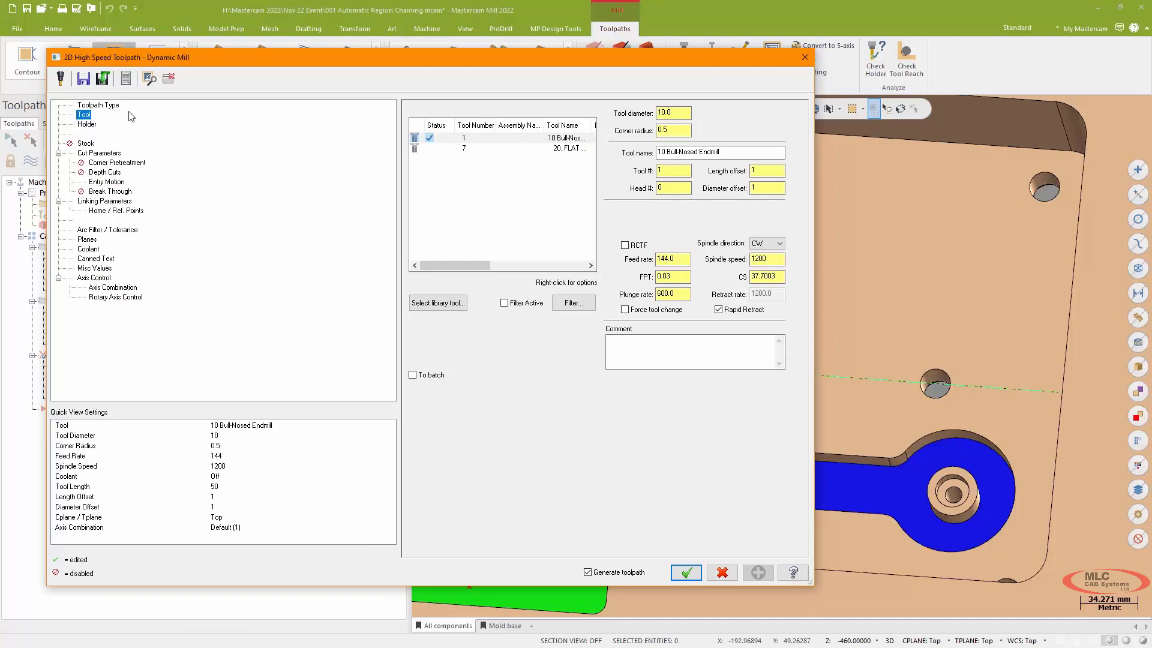
{"action": "left_click", "coordinate": [103, 154]}
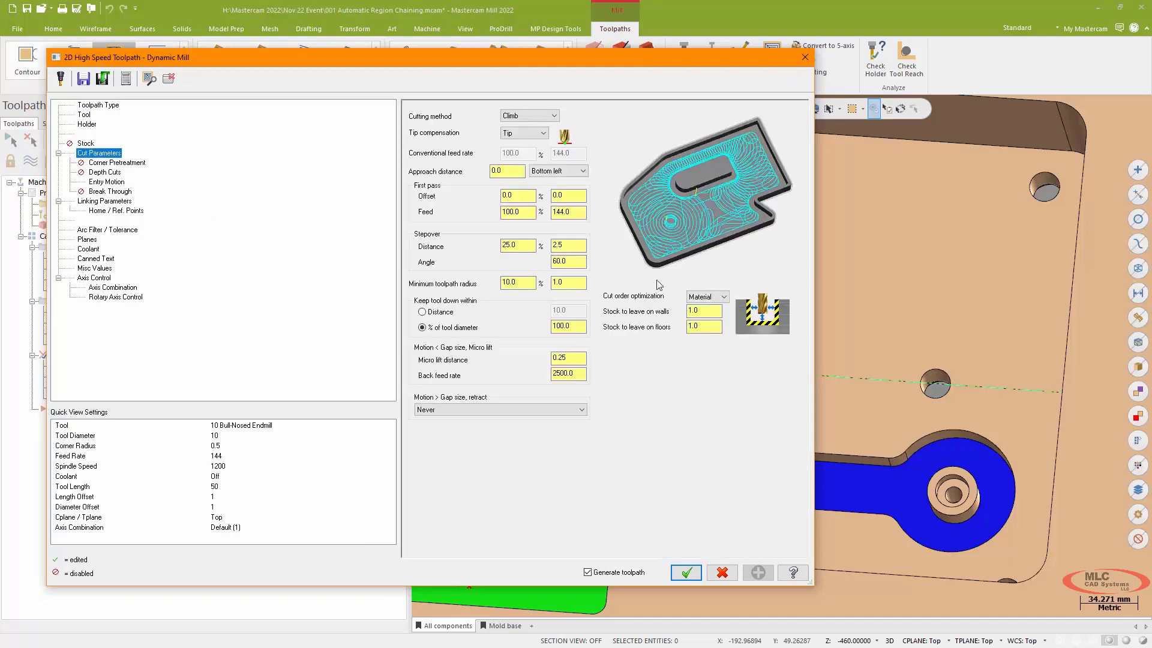
{"action": "left_click", "coordinate": [113, 183]}
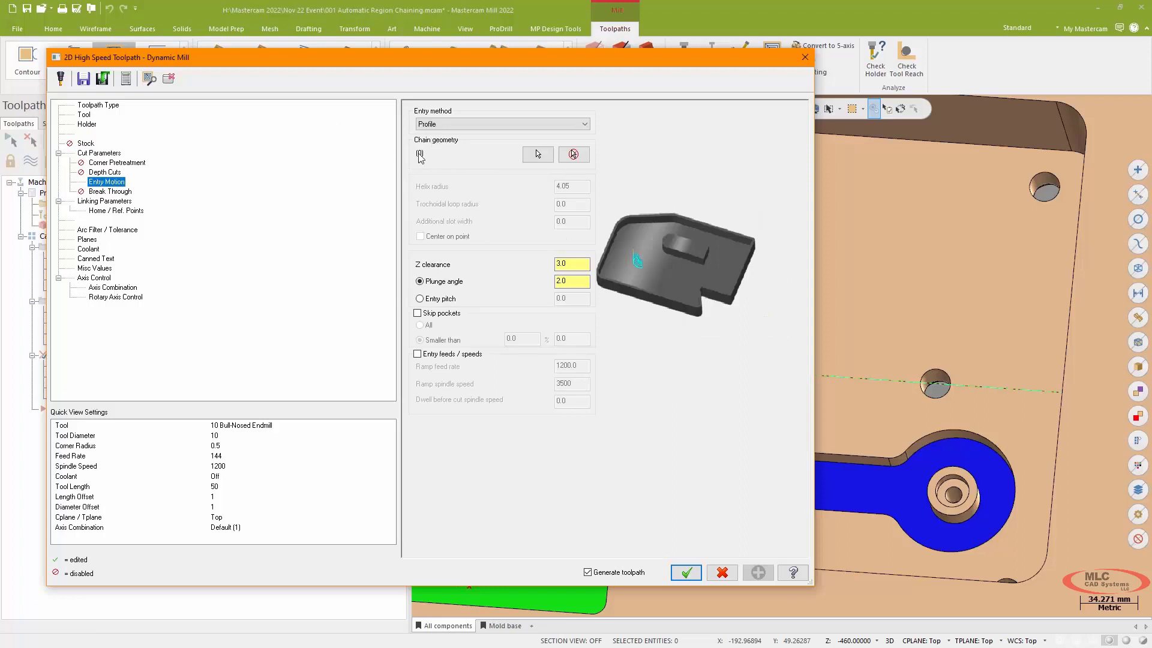
{"action": "left_click", "coordinate": [120, 202]}
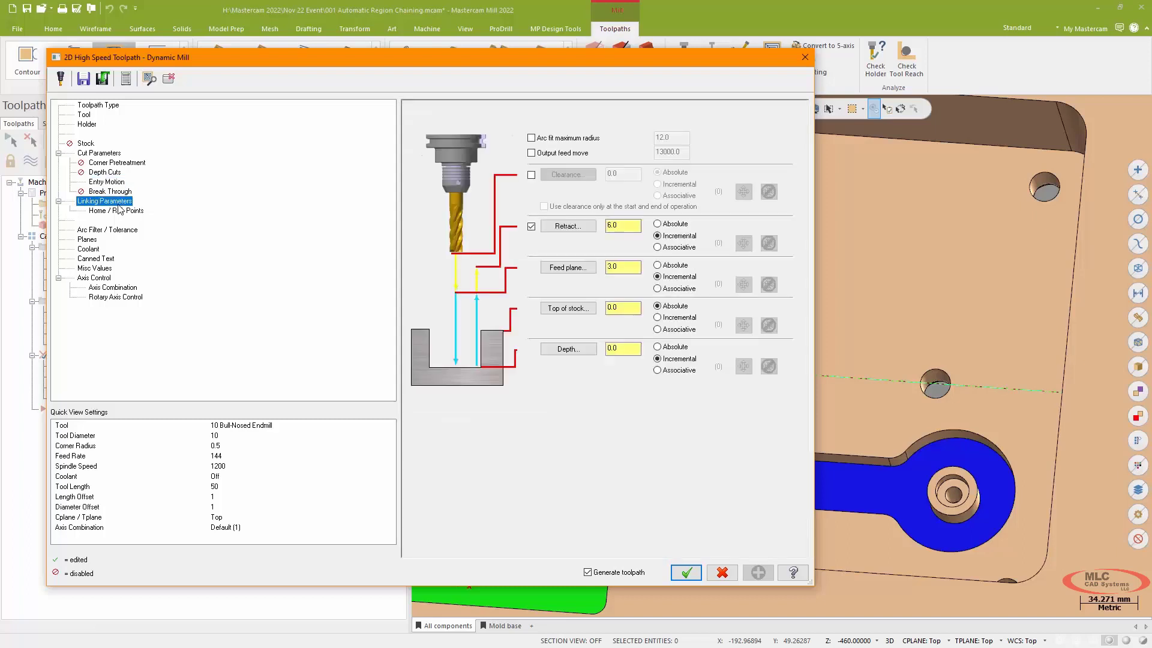
{"action": "left_click", "coordinate": [119, 230]}
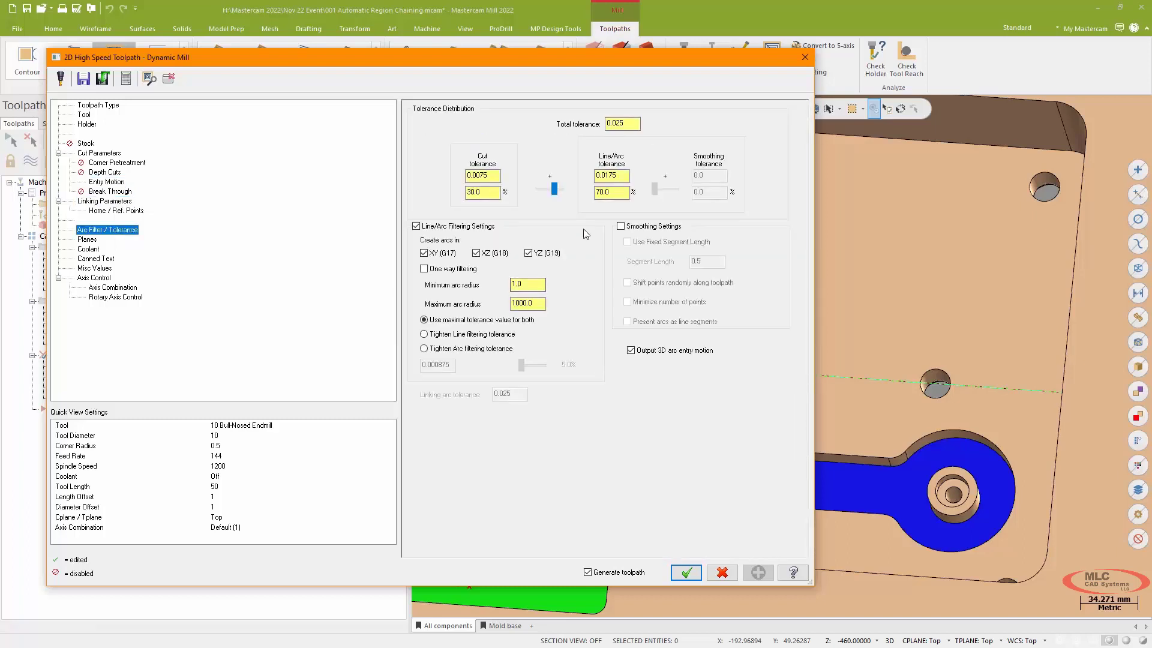
{"action": "left_click", "coordinate": [684, 575]}
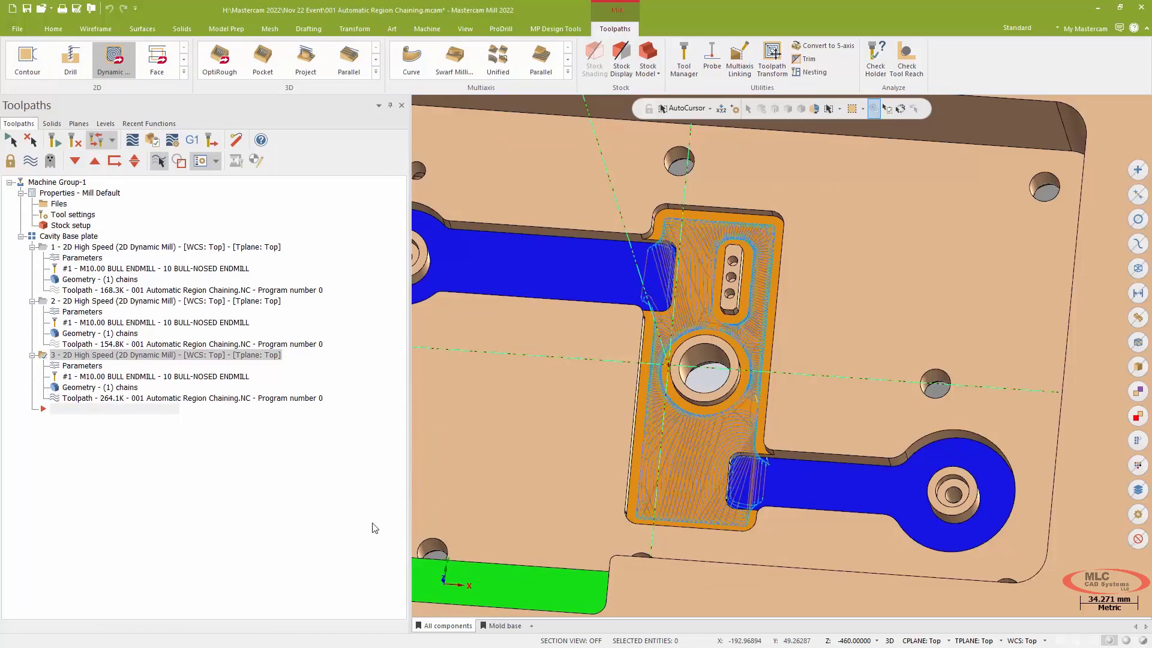
Step: Create a fourth Dynamic Mill toolpath with the upper green pocket floor as its automatic region, and preview the chains
{"action": "scroll", "coordinate": [919, 398], "scroll_direction": "up", "scroll_amount": 2}
{"action": "scroll", "coordinate": [858, 516], "scroll_direction": "up", "scroll_amount": 1}
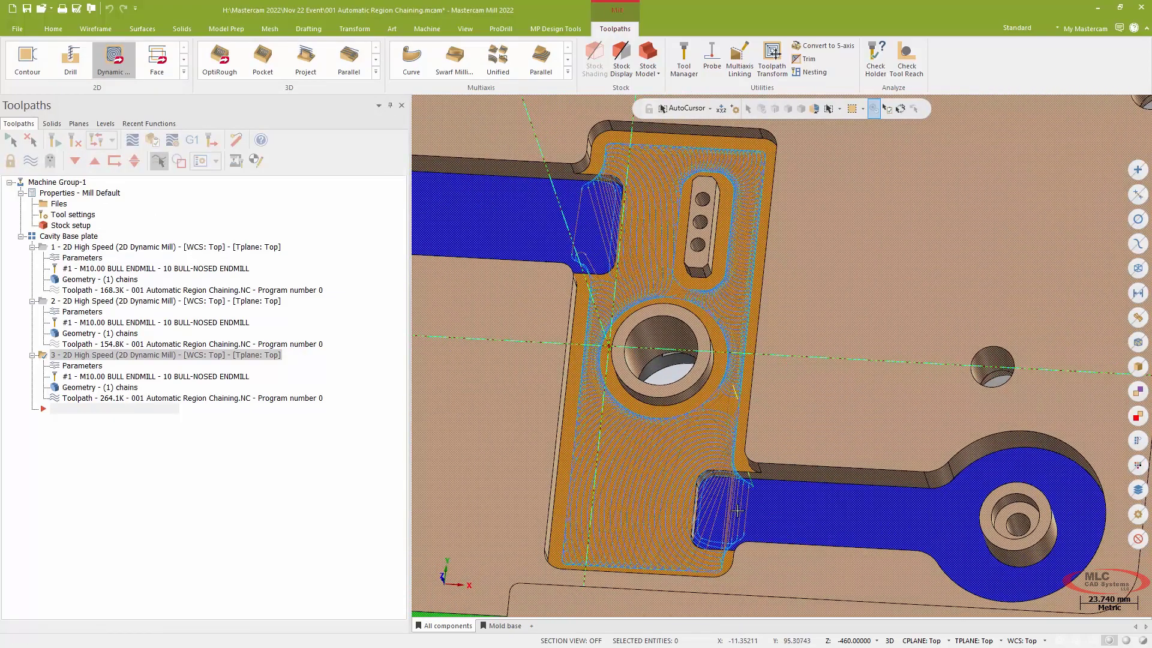
{"action": "middle_click_drag", "start_coordinate": [724, 320], "coordinate": [686, 299]}
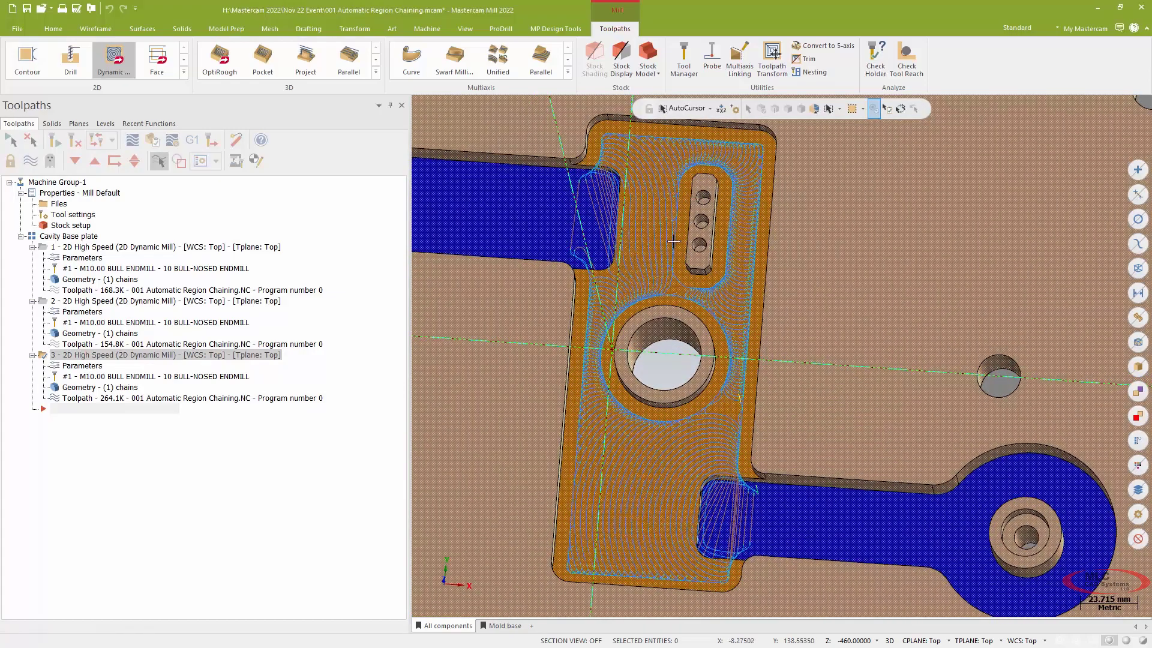
{"action": "key", "text": "alt+p"}
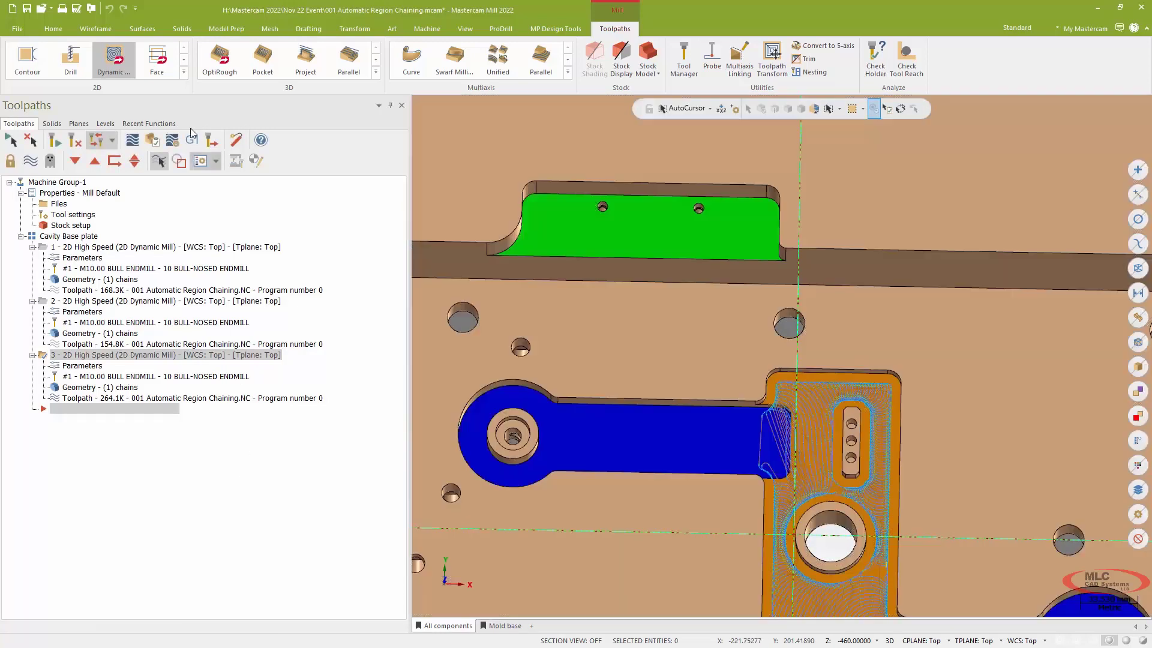
{"action": "left_click", "coordinate": [115, 59]}
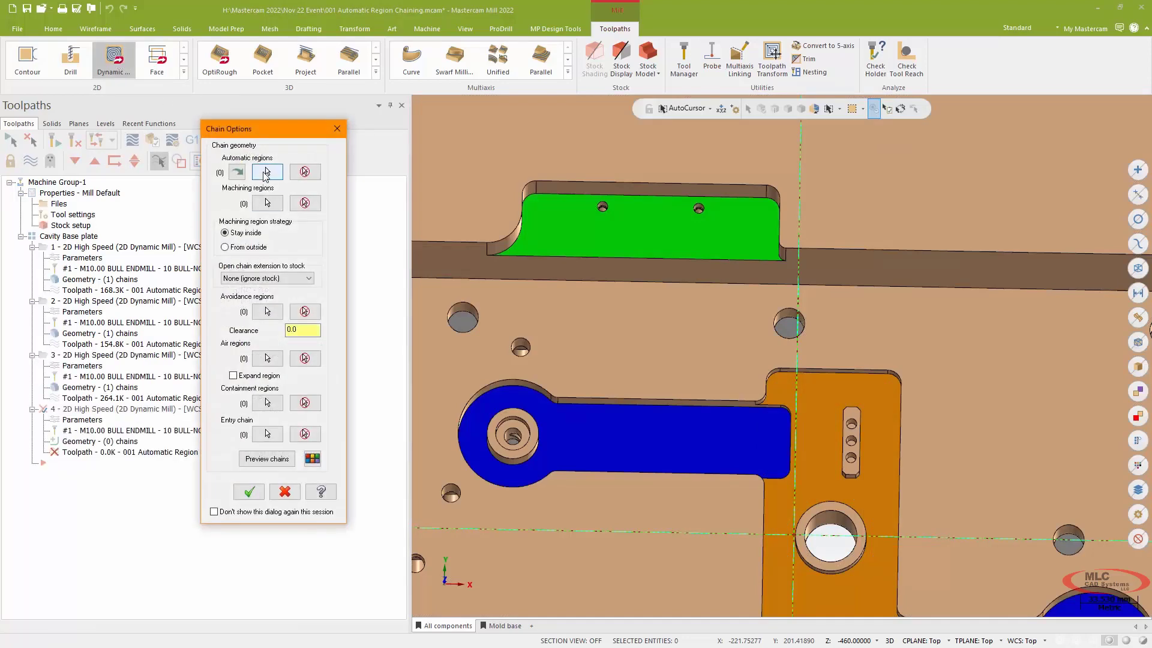
{"action": "left_click", "coordinate": [265, 173]}
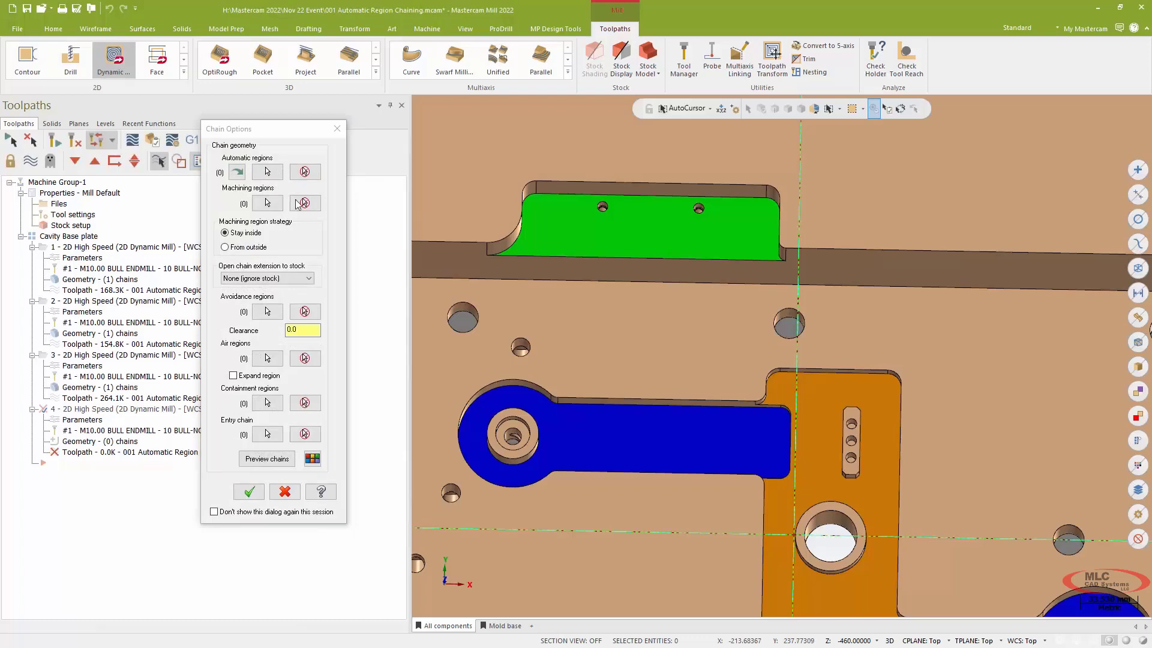
{"action": "left_click", "coordinate": [669, 246]}
{"action": "middle_click_drag", "start_coordinate": [604, 304], "coordinate": [604, 312]}
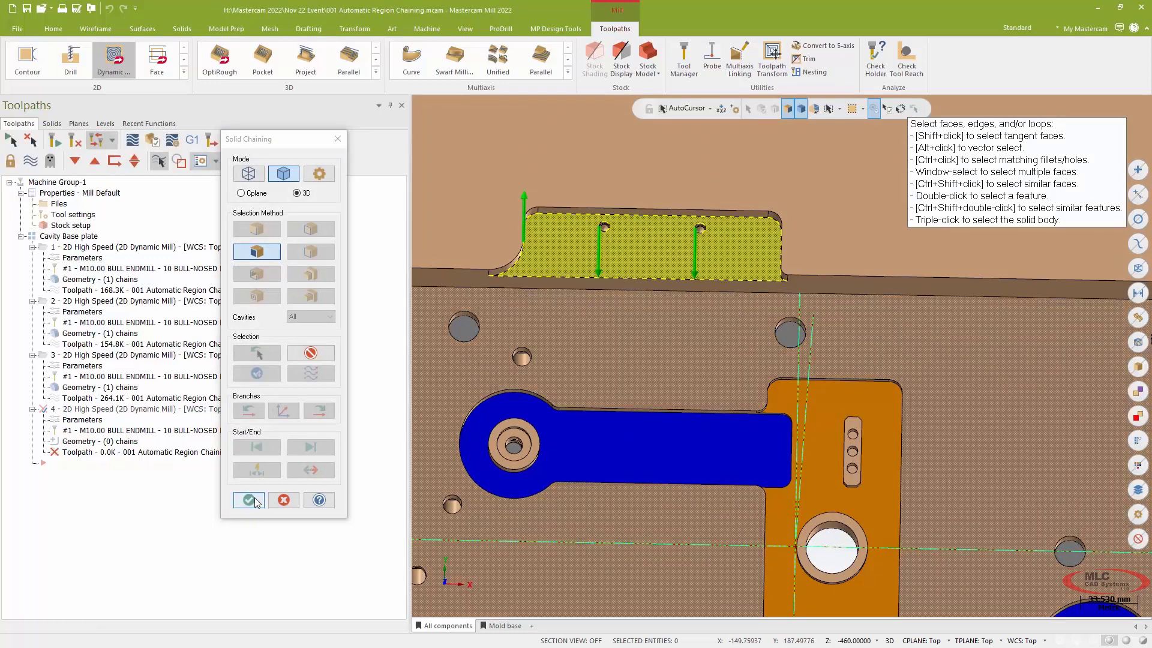
{"action": "left_click", "coordinate": [250, 500]}
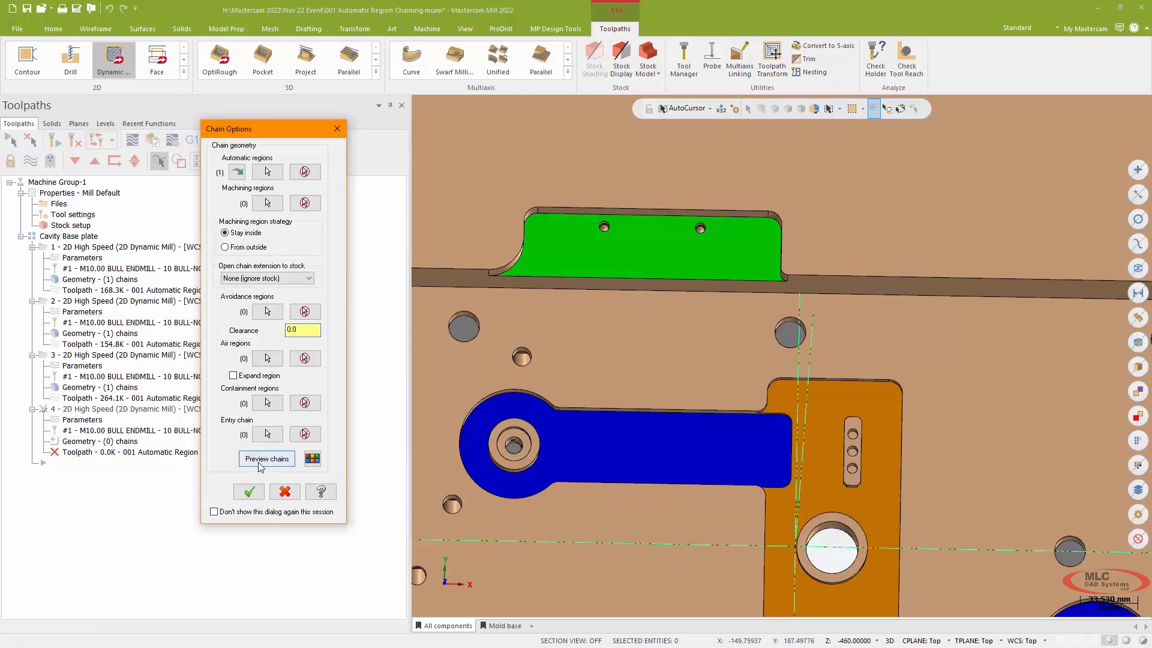
{"action": "left_click", "coordinate": [258, 466]}
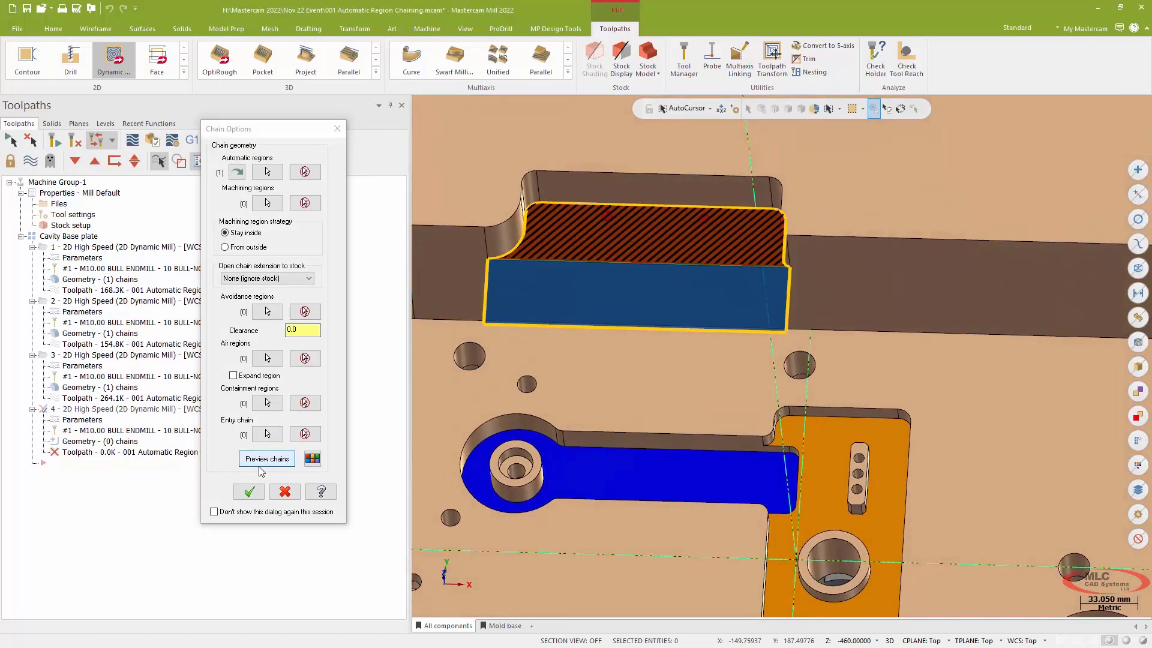
{"action": "left_click", "coordinate": [261, 492]}
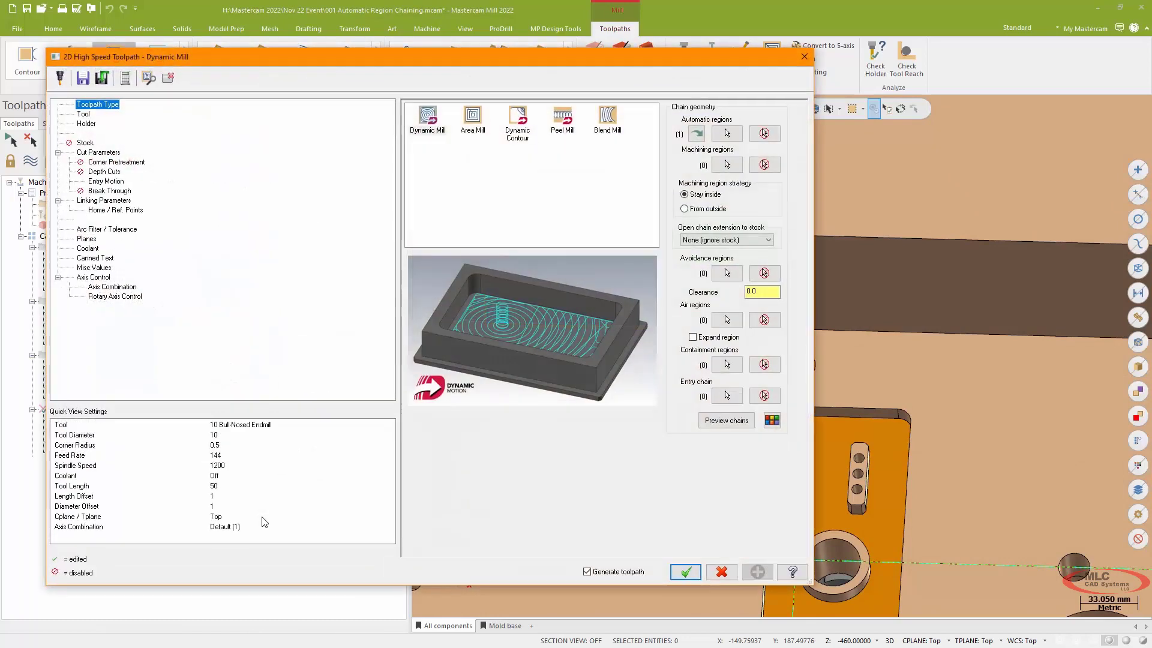
Step: Review the green pocket operation's tool, cut, entry motion, linking and tolerance parameters, and generate its toolpath
{"action": "left_click_drag", "start_coordinate": [373, 60], "coordinate": [383, 56]}
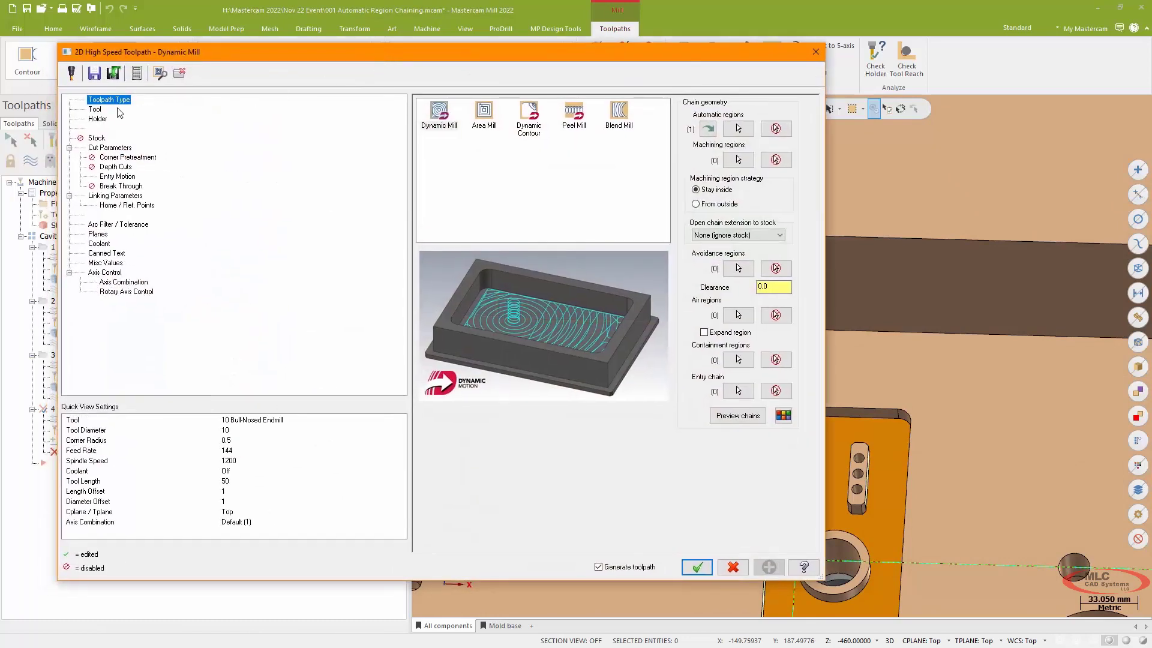
{"action": "left_click", "coordinate": [96, 111]}
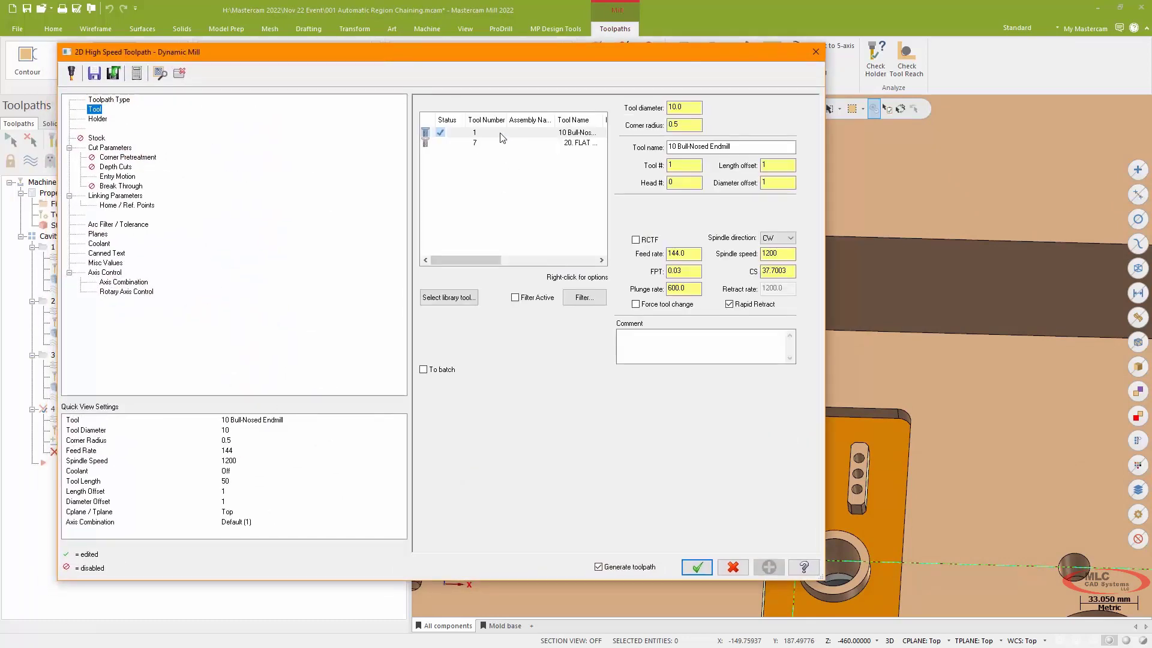
{"action": "left_click", "coordinate": [117, 150]}
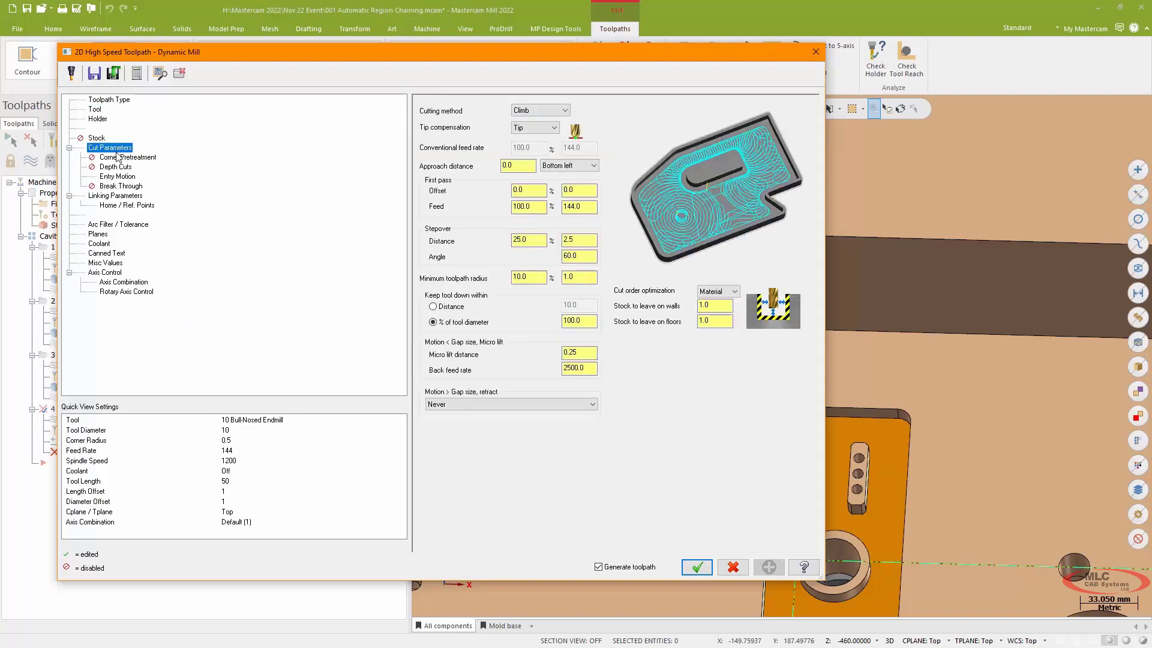
{"action": "left_click", "coordinate": [117, 177]}
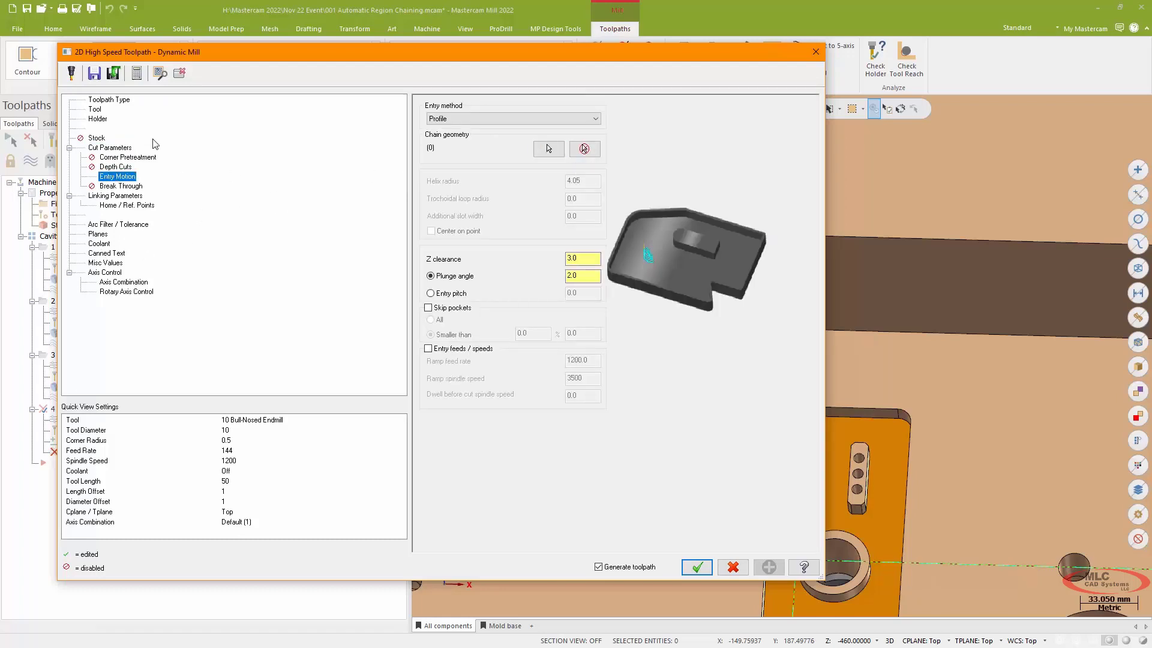
{"action": "left_click", "coordinate": [115, 199]}
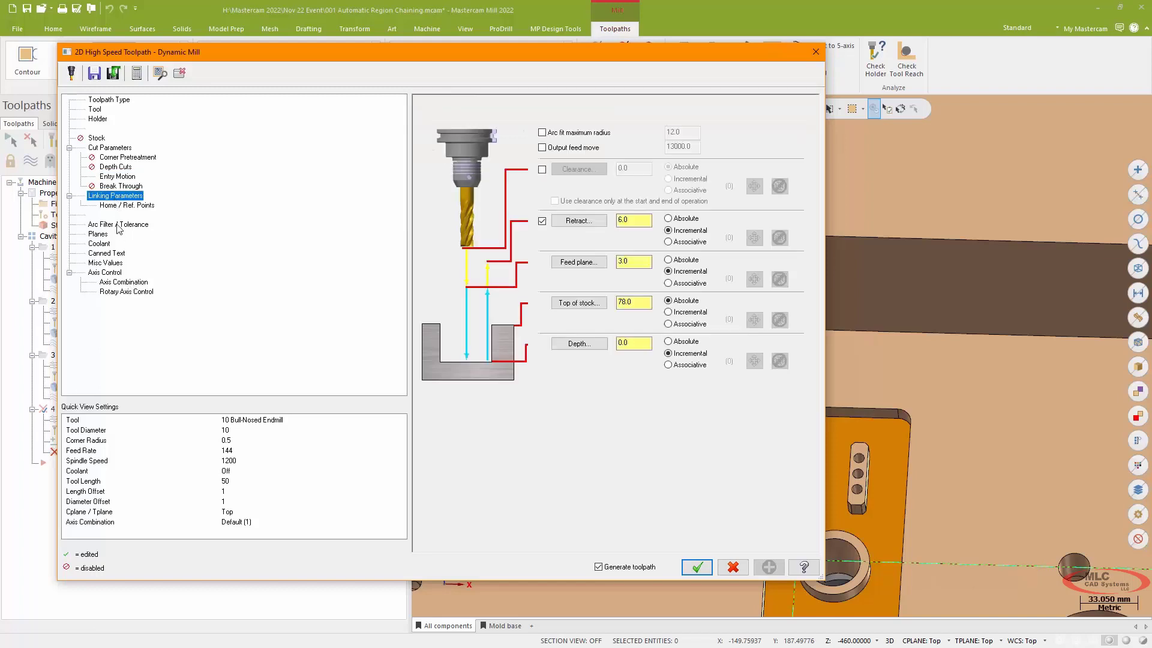
{"action": "left_click", "coordinate": [117, 225]}
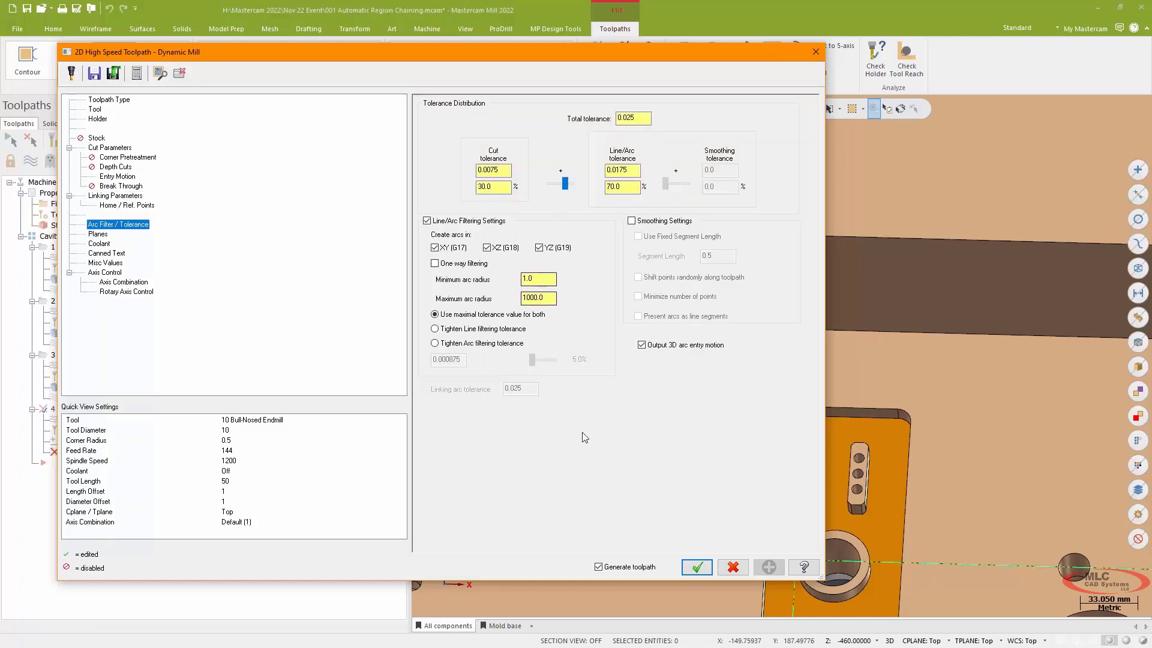
{"action": "left_click", "coordinate": [697, 567]}
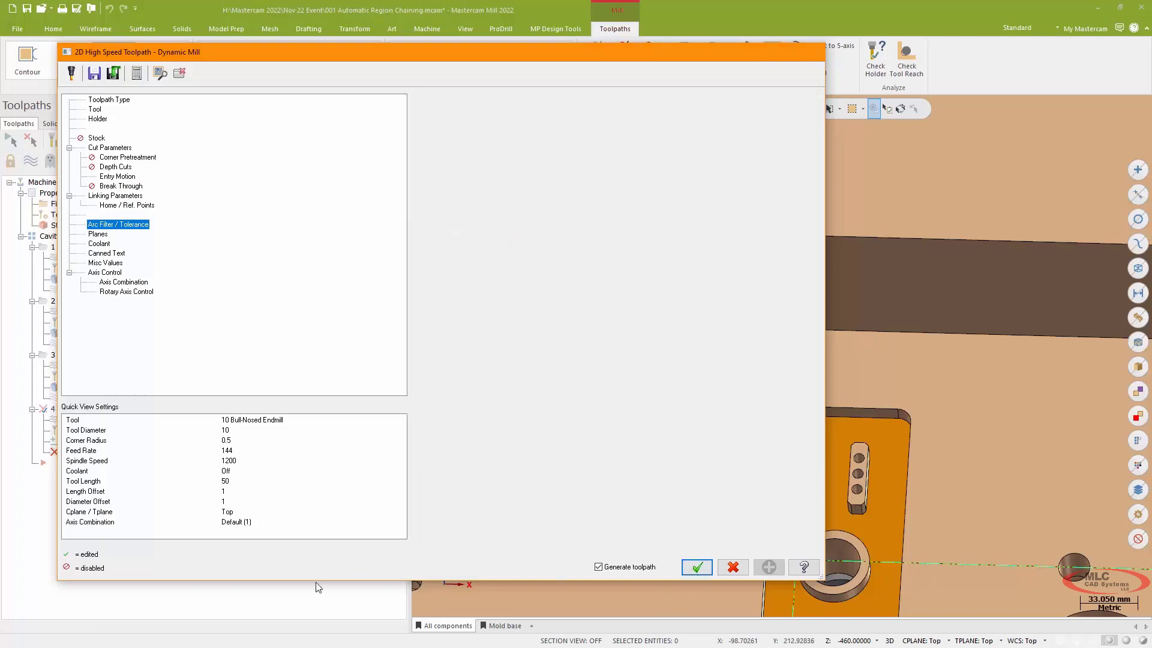